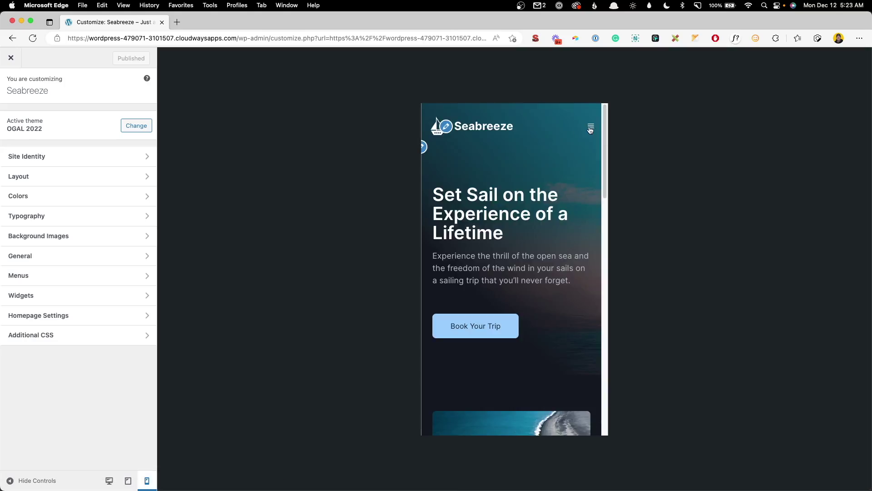
Step: Close the off-canvas menu preview and open the Menus panel listing the Primary menu
{"action": "left_click", "coordinate": [589, 130]}
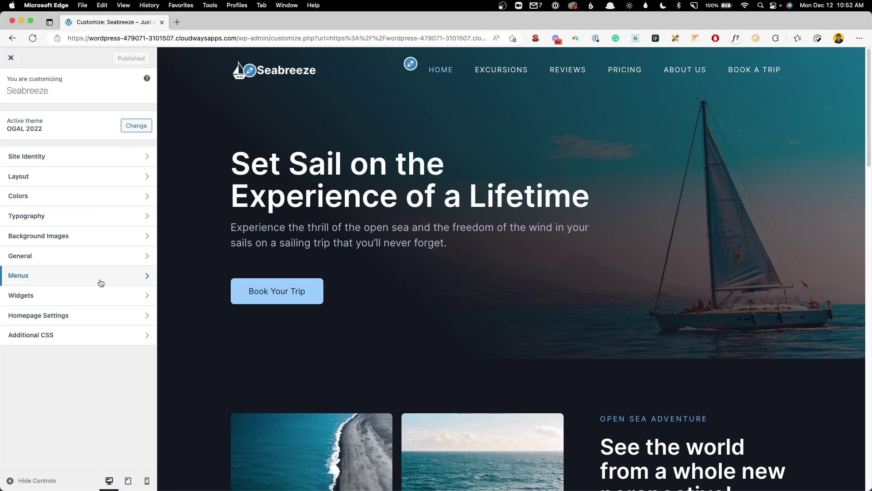
{"action": "left_click", "coordinate": [100, 278]}
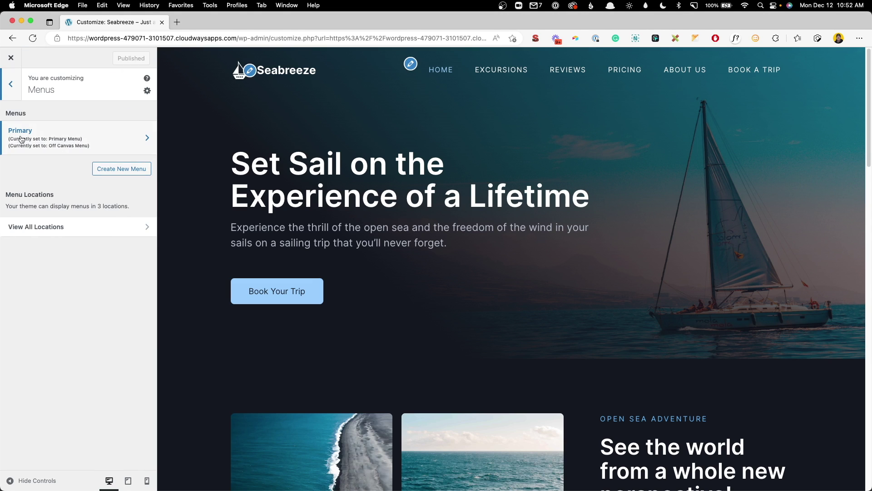
{"action": "left_click", "coordinate": [71, 142]}
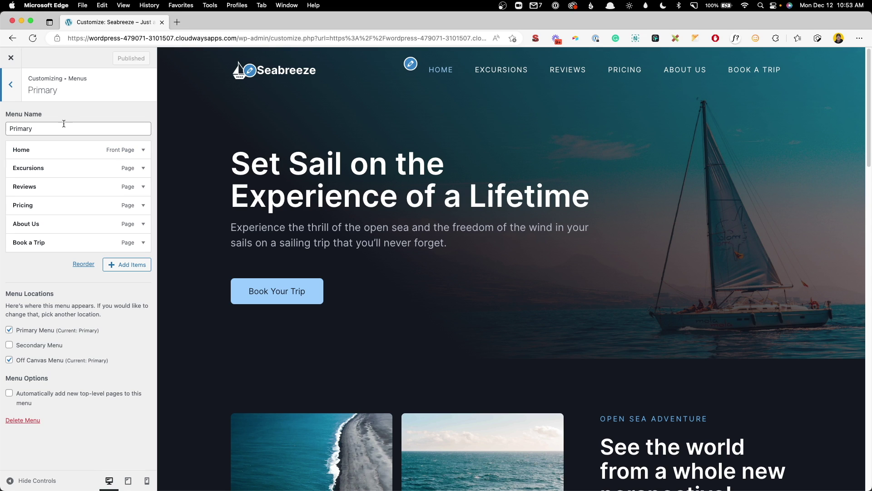
{"action": "left_click", "coordinate": [15, 94]}
{"action": "left_click", "coordinate": [14, 94]}
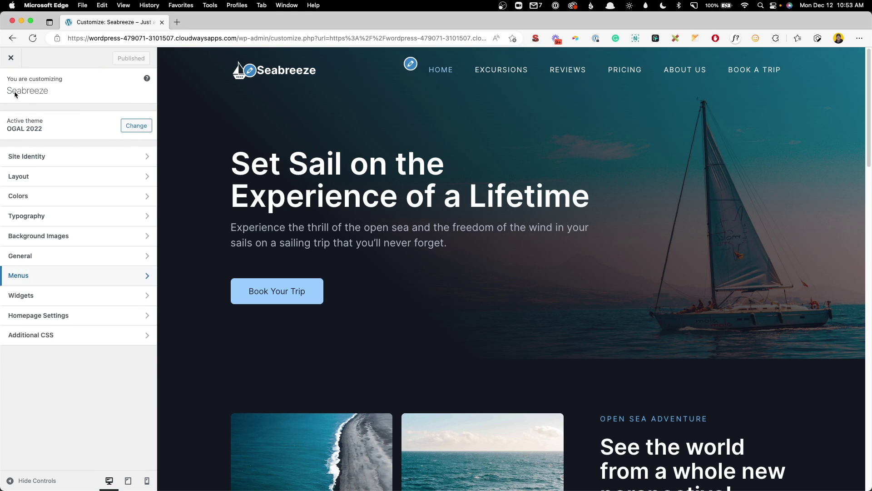
{"action": "left_click", "coordinate": [49, 178]}
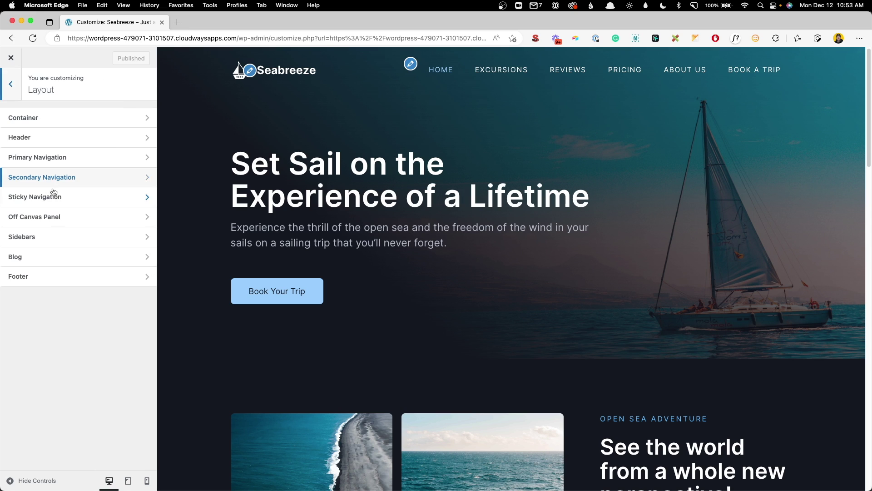
{"action": "left_click", "coordinate": [58, 216]}
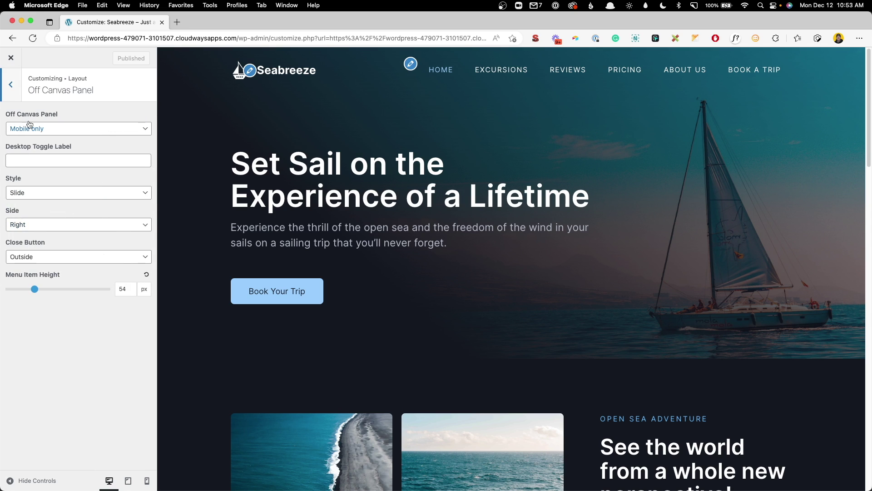
{"action": "left_click", "coordinate": [40, 131]}
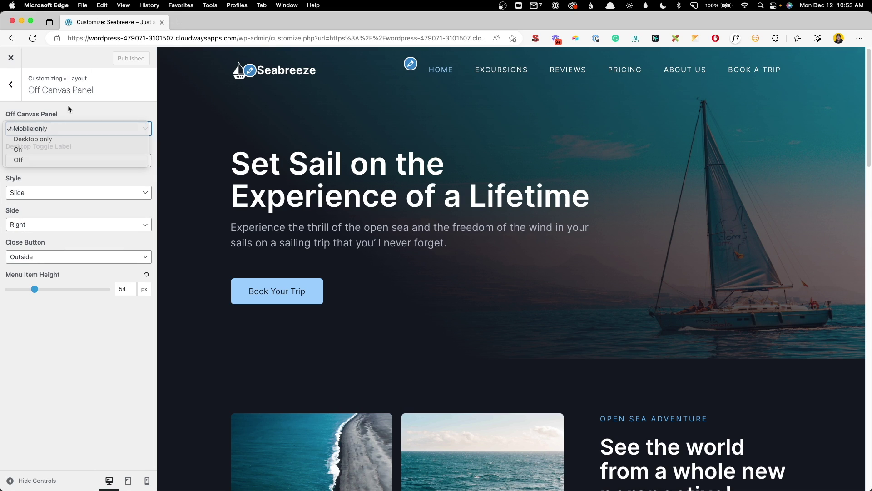
{"action": "left_click", "coordinate": [68, 127]}
{"action": "left_click", "coordinate": [36, 192]}
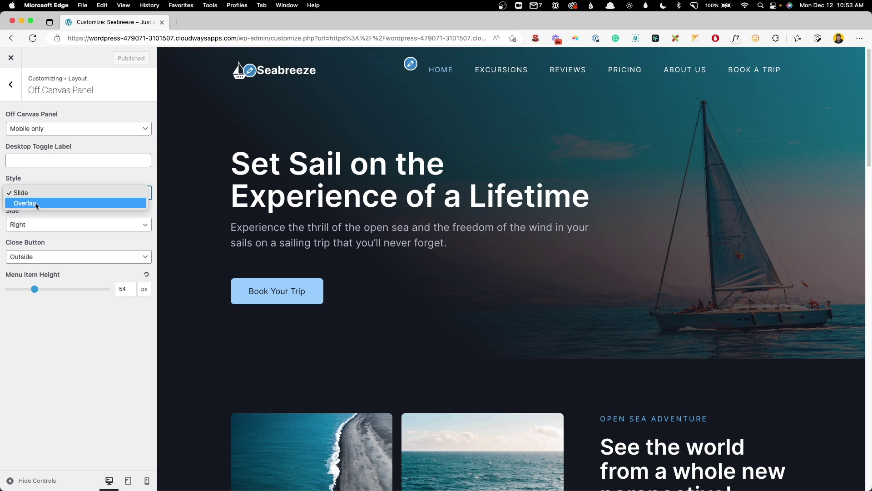
{"action": "left_click", "coordinate": [35, 194]}
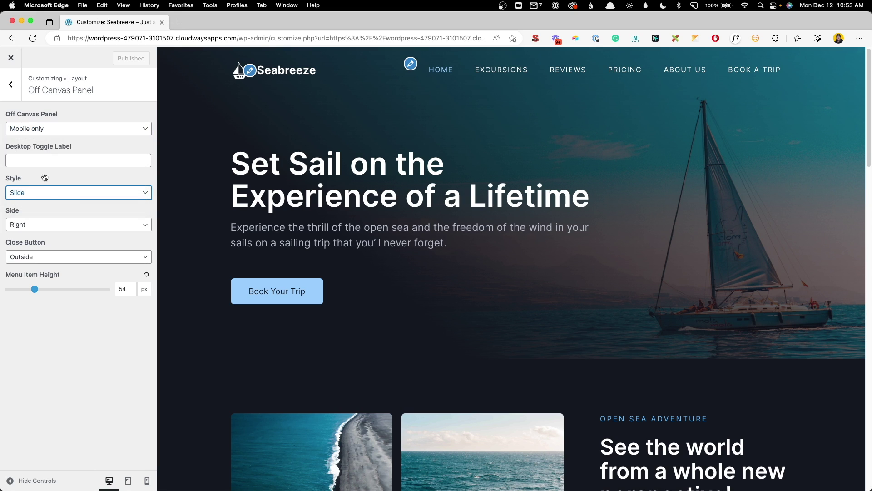
{"action": "left_click", "coordinate": [45, 218]}
{"action": "left_click", "coordinate": [45, 219]}
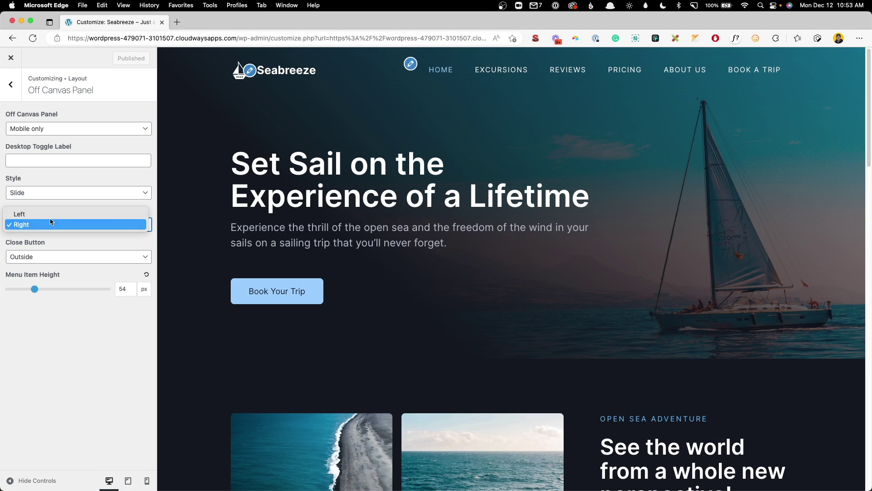
{"action": "left_click", "coordinate": [58, 205]}
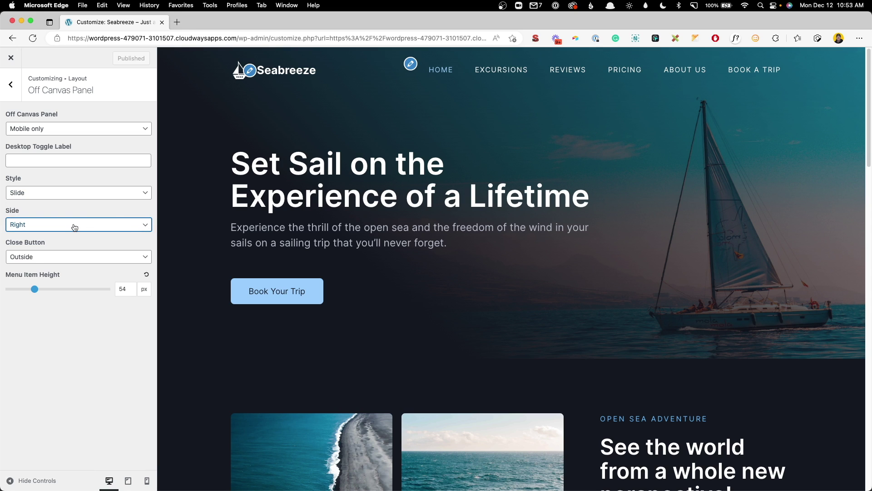
{"action": "left_click", "coordinate": [38, 257]}
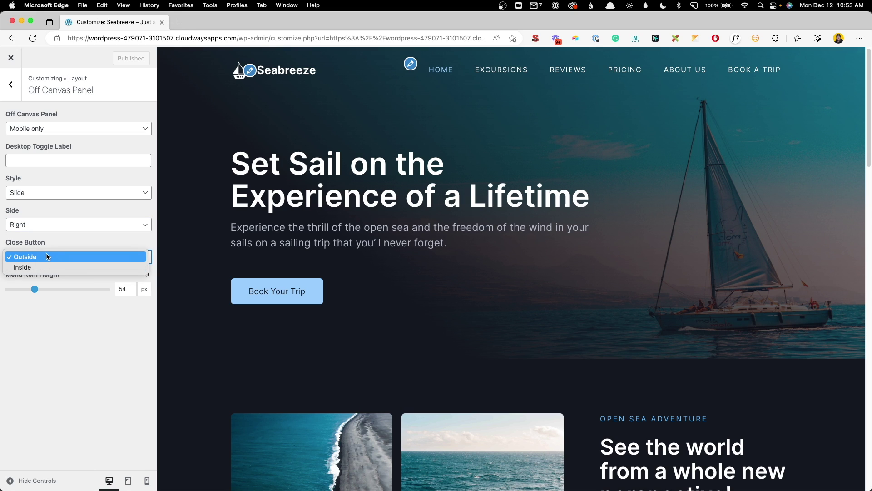
{"action": "left_click", "coordinate": [47, 257]}
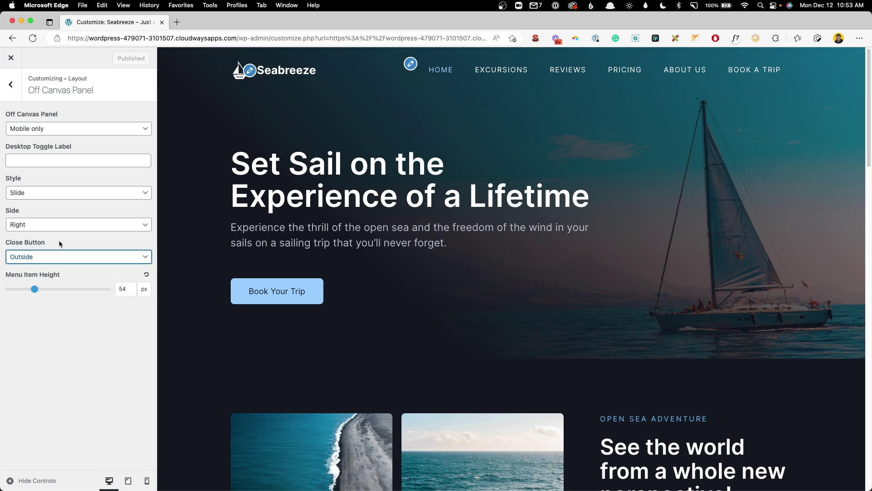
{"action": "left_click", "coordinate": [17, 98]}
Step: Open Colors > Off Canvas Panel and show the open hamburger menu in mobile preview
{"action": "left_click", "coordinate": [13, 89]}
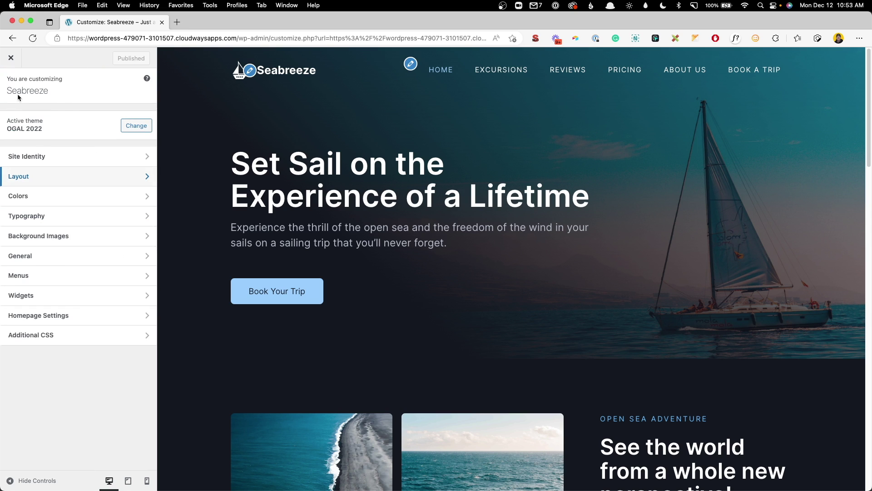
{"action": "left_click", "coordinate": [58, 201]}
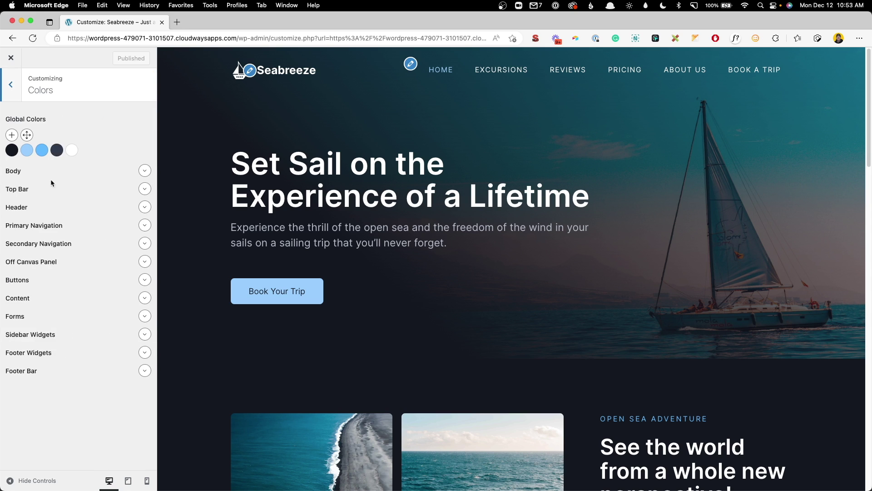
{"action": "left_click", "coordinate": [140, 262]}
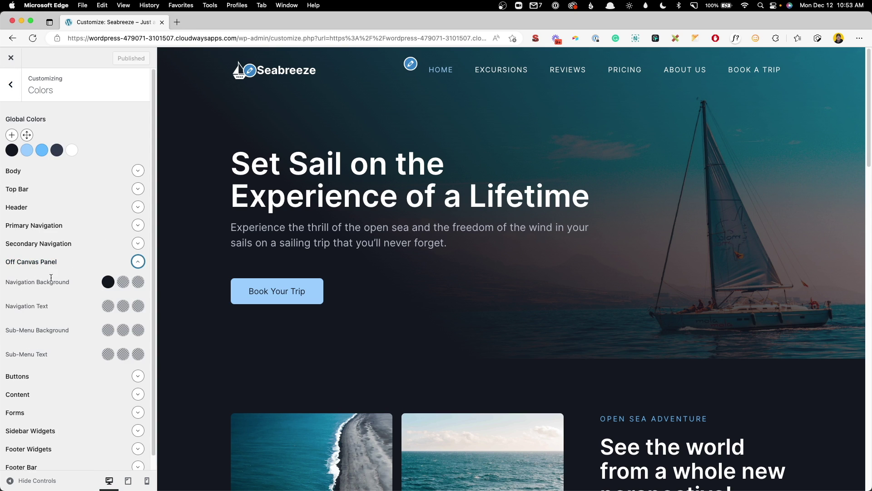
{"action": "left_click", "coordinate": [146, 480]}
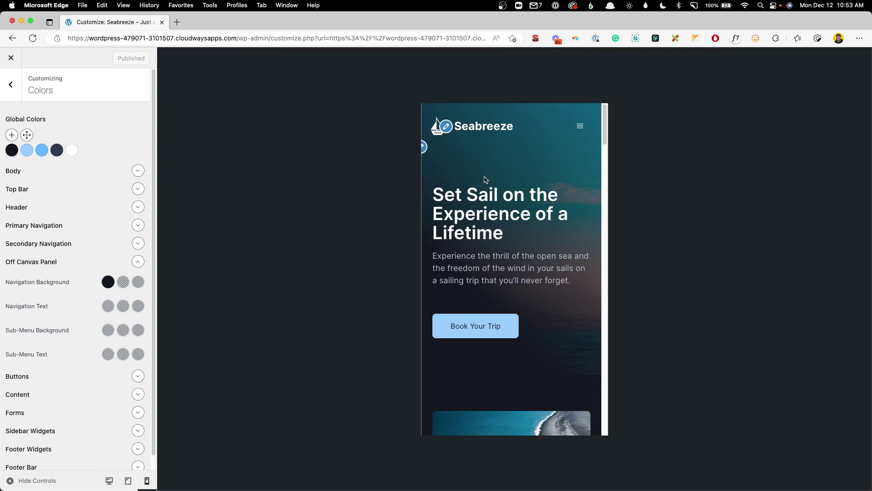
{"action": "left_click", "coordinate": [580, 127]}
Step: Try a light blue navigation background, keep dark global color 1, and publish
{"action": "left_click", "coordinate": [108, 282]}
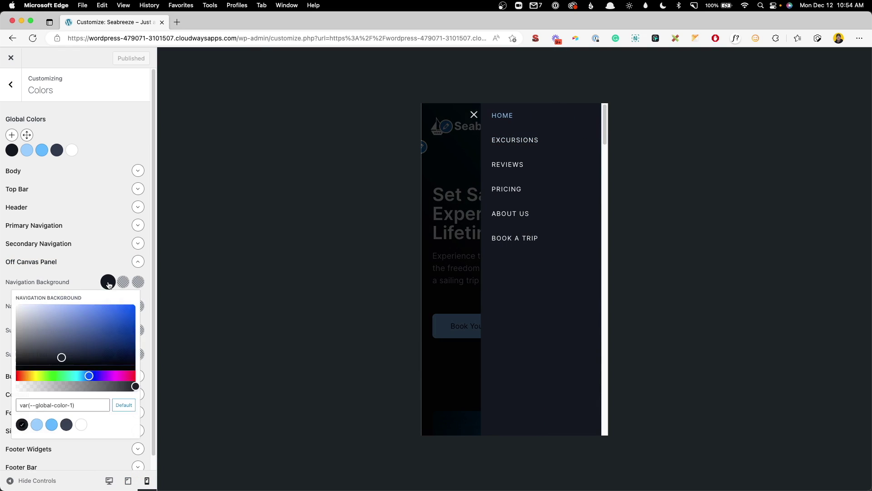
{"action": "left_click", "coordinate": [51, 431]}
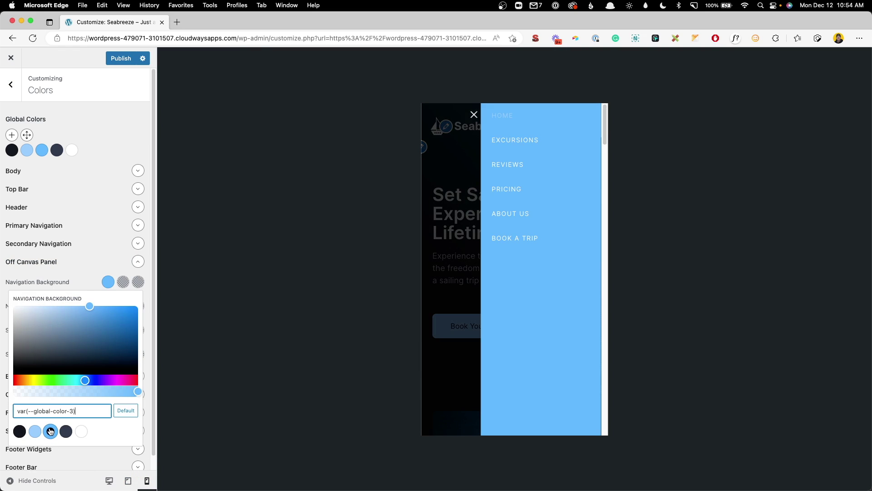
{"action": "left_click", "coordinate": [20, 431]}
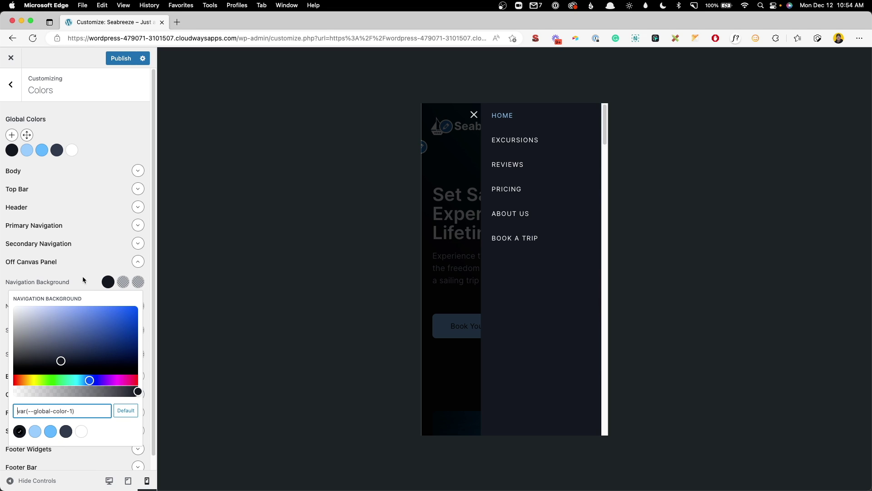
{"action": "left_click", "coordinate": [83, 281]}
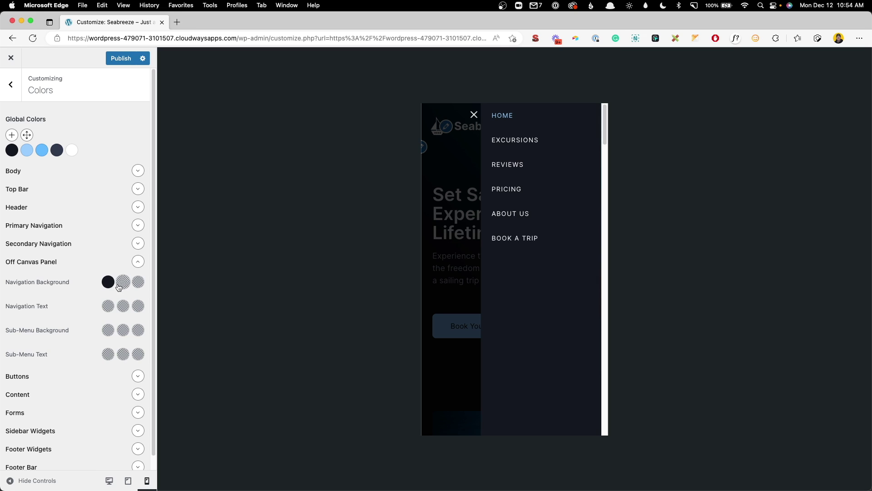
{"action": "left_click", "coordinate": [122, 57]}
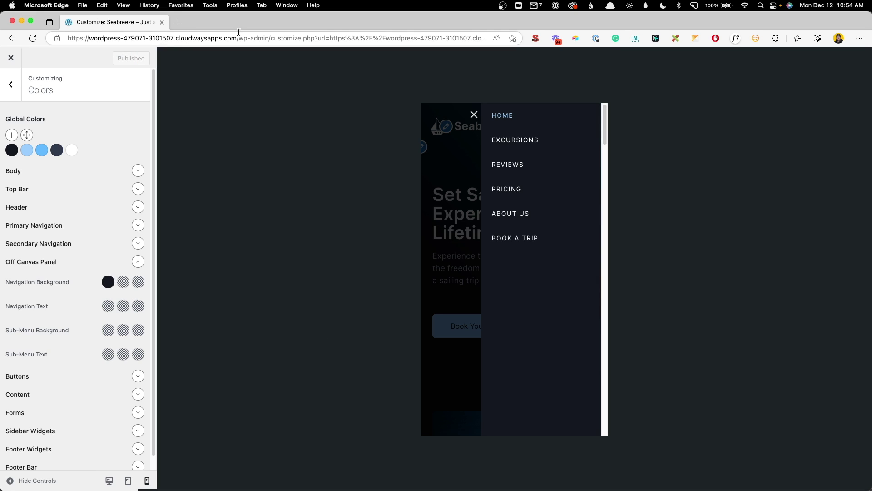
{"action": "left_click_drag", "start_coordinate": [272, 39], "coordinate": [67, 39]}
{"action": "key", "text": "super+c"}
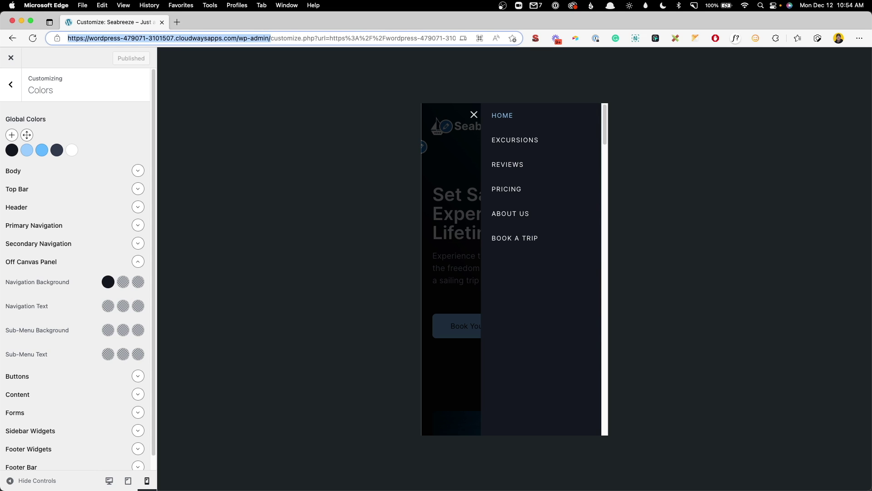
Step: Load the WordPress dashboard in a new tab placed before the Customizer tab
{"action": "left_click", "coordinate": [177, 22]}
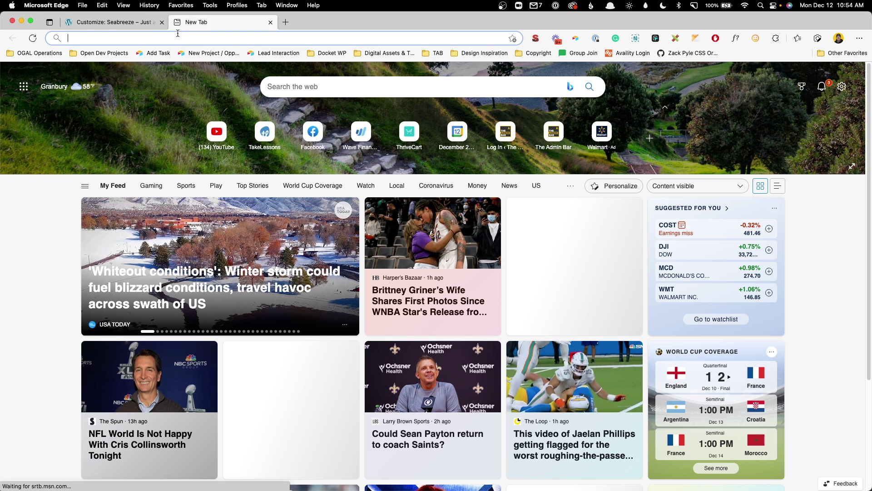
{"action": "key", "text": "super+v"}
{"action": "key", "text": "Return"}
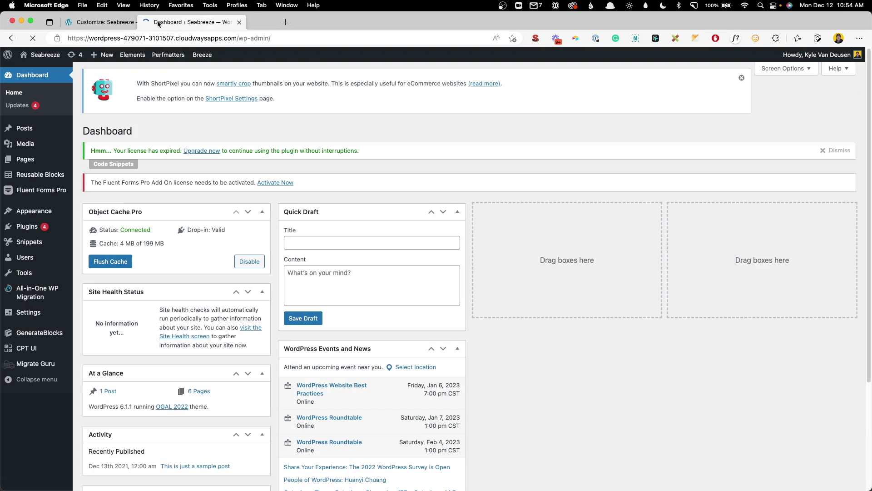
{"action": "left_click_drag", "start_coordinate": [158, 24], "coordinate": [93, 25]}
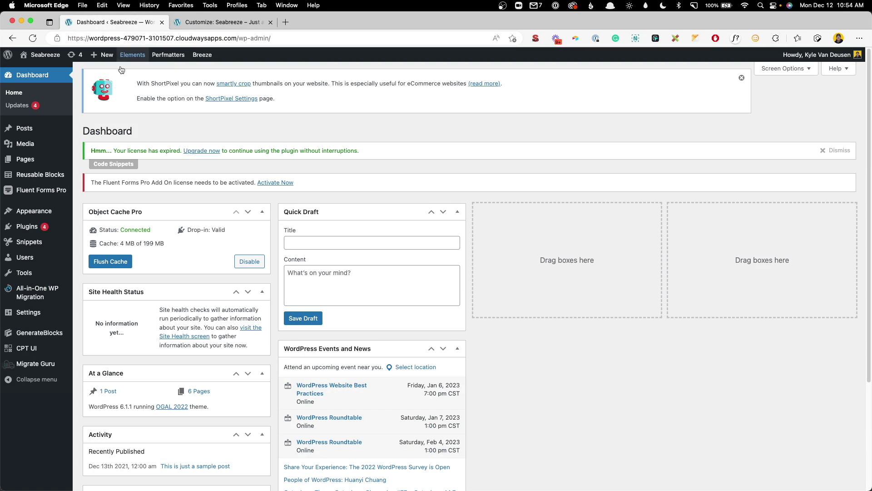
Step: Upload the ocean image to the Media Library and copy its URL
{"action": "mouse_move", "coordinate": [55, 144]}
{"action": "left_click", "coordinate": [87, 163]}
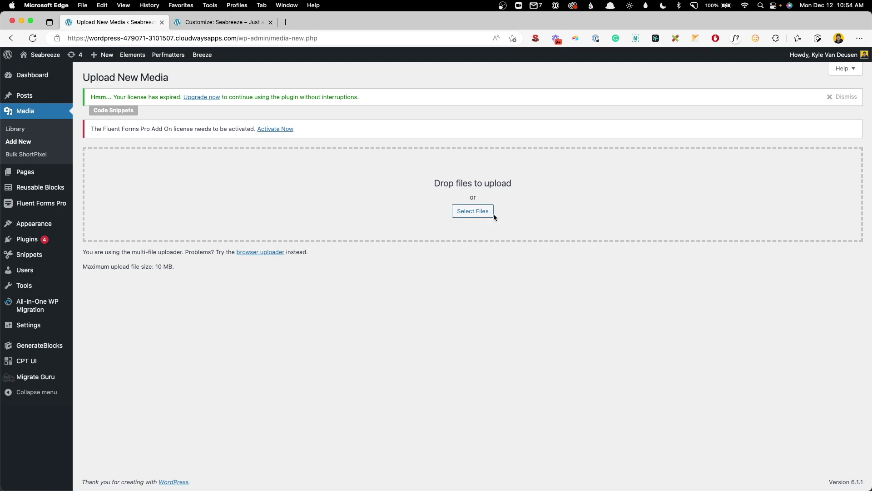
{"action": "left_click", "coordinate": [484, 213]}
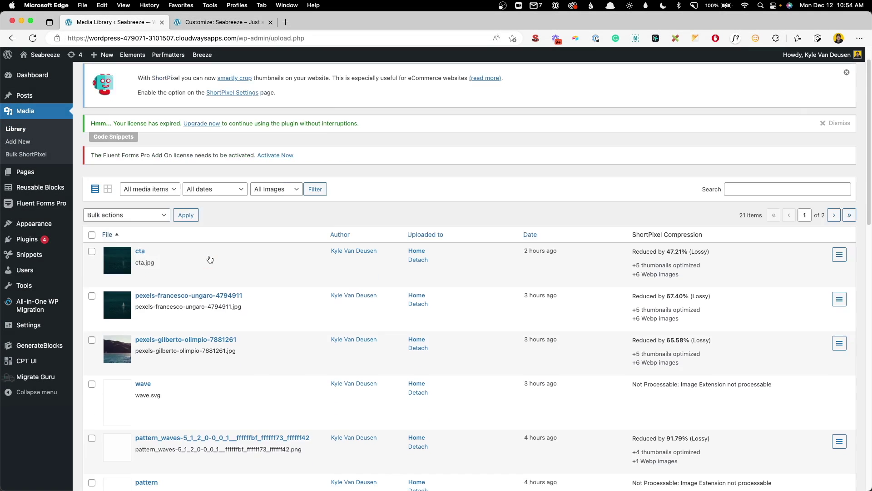
{"action": "scroll", "coordinate": [230, 321], "scroll_direction": "down", "scroll_amount": 10}
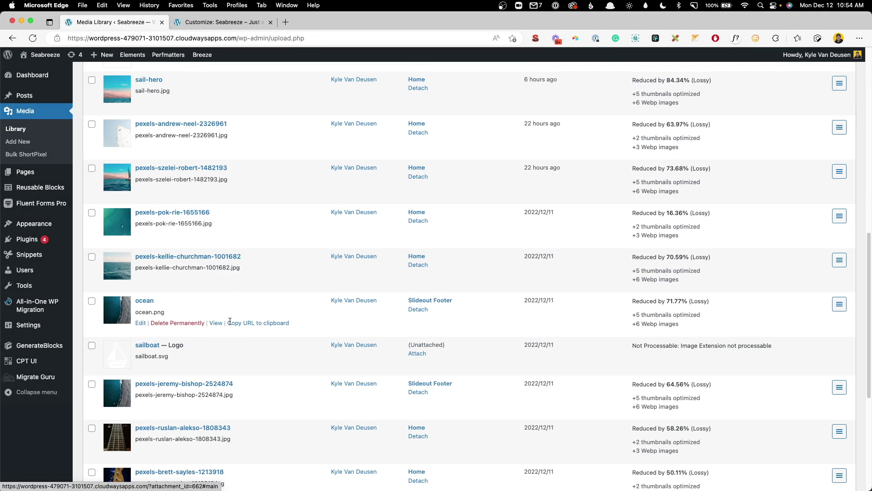
{"action": "left_click", "coordinate": [252, 326]}
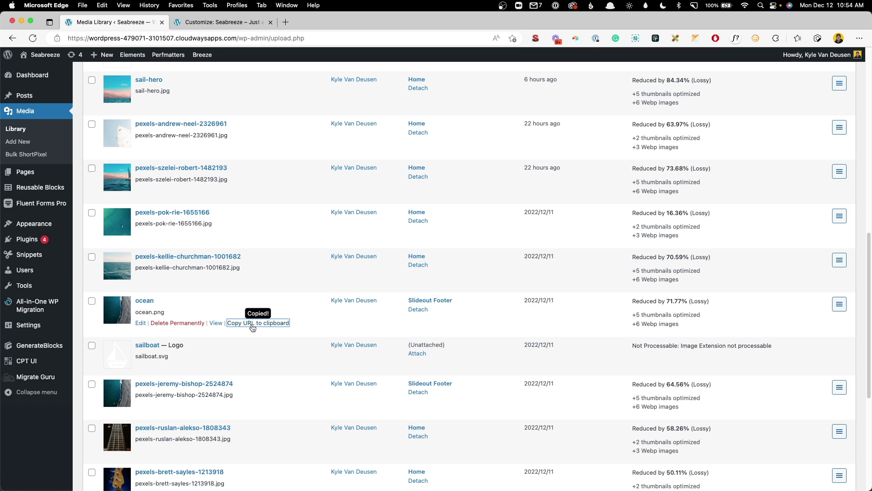
{"action": "left_click", "coordinate": [207, 24]}
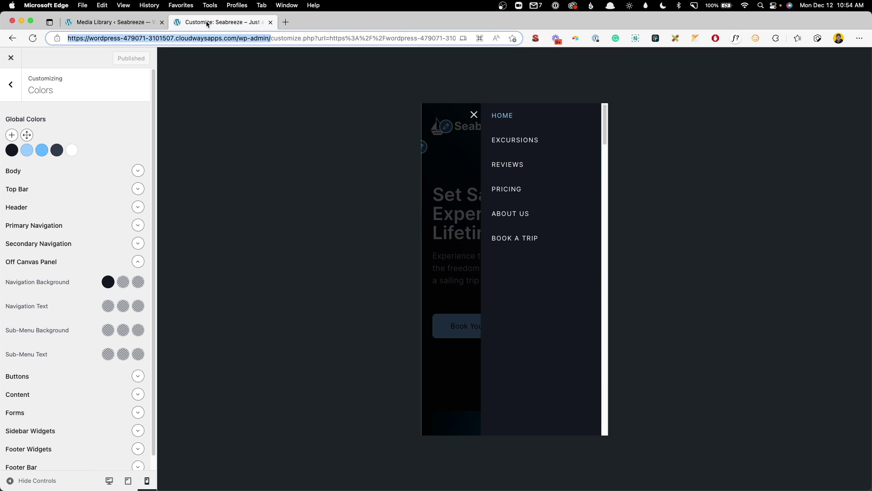
Step: Paste the #generate-slideout-menu:before rule into Additional CSS, replacing IMAGE-URL with the ocean.png URL
{"action": "left_click", "coordinate": [18, 94]}
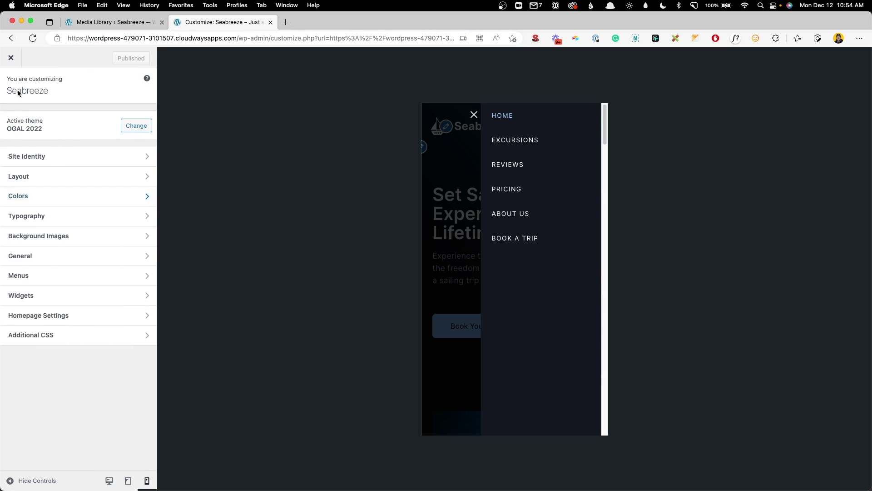
{"action": "left_click", "coordinate": [67, 337]}
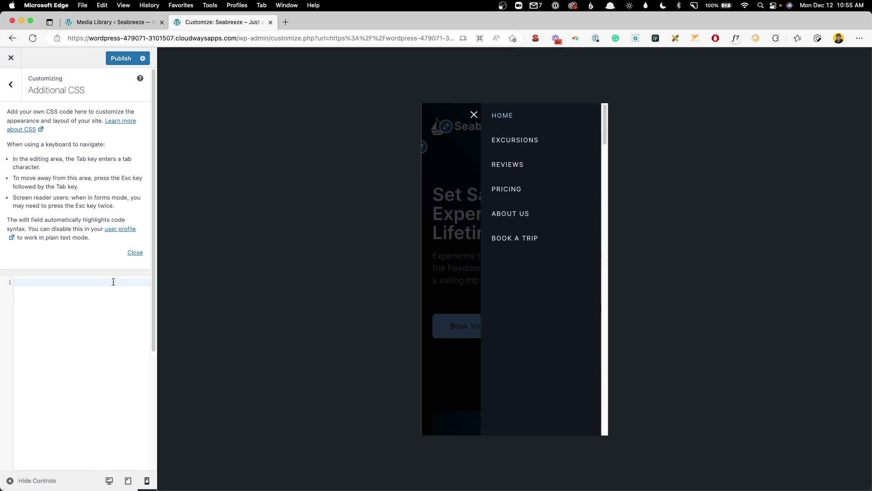
{"action": "type", "text": "#generate-slideout-menu:before {   position: absolute;   width: 100%;   height: 100%;   content:'';   background-image: url('IMAGE-URL');   background-position: center center;   background-size: cover;   opacity: .3; }"}
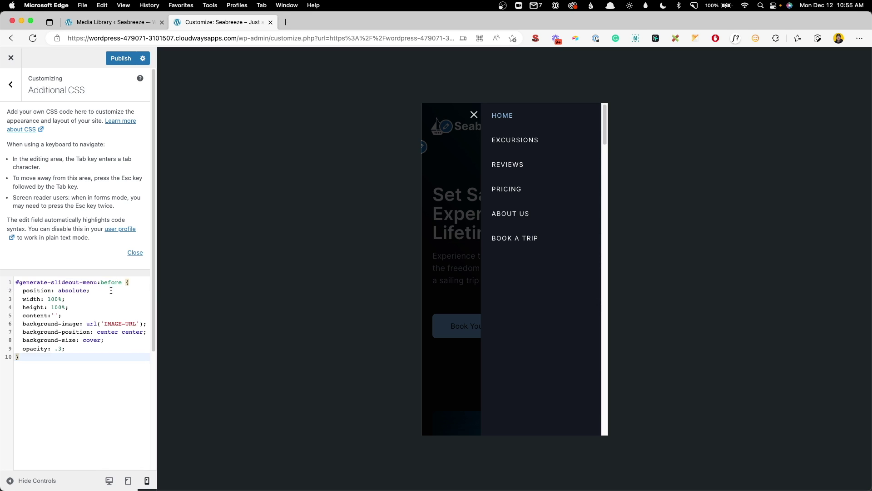
{"action": "left_click_drag", "start_coordinate": [136, 323], "coordinate": [105, 322]}
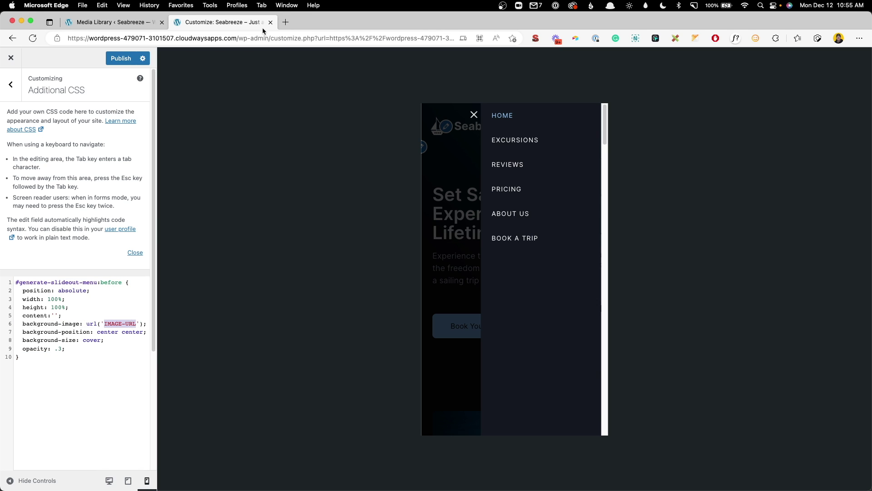
{"action": "left_click", "coordinate": [111, 22]}
{"action": "left_click", "coordinate": [268, 322]}
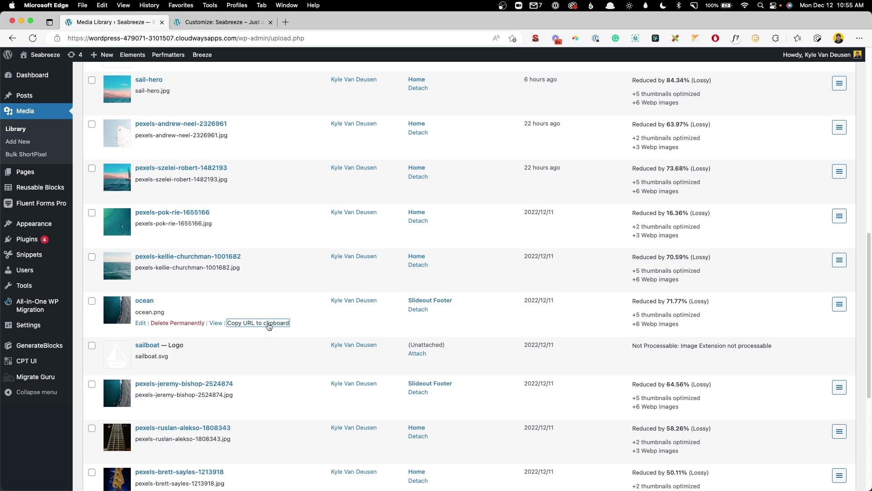
{"action": "left_click", "coordinate": [222, 21]}
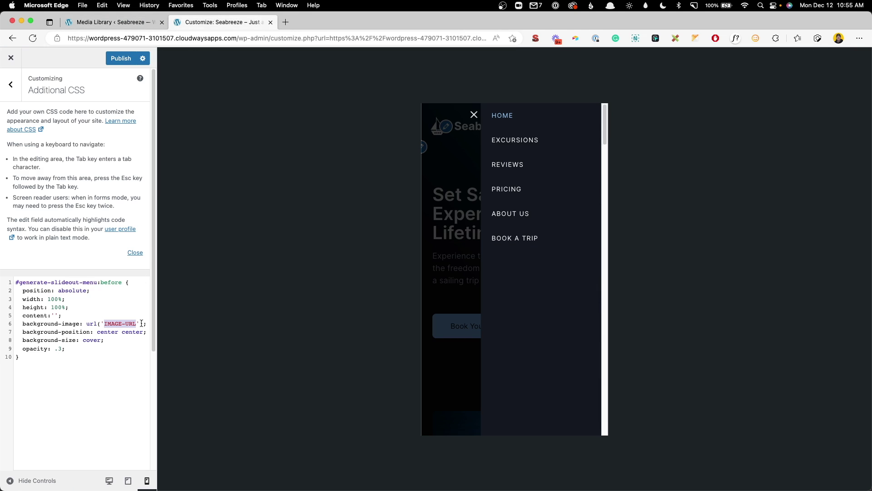
{"action": "left_click_drag", "start_coordinate": [137, 322], "coordinate": [104, 322]}
{"action": "key", "text": "super+v"}
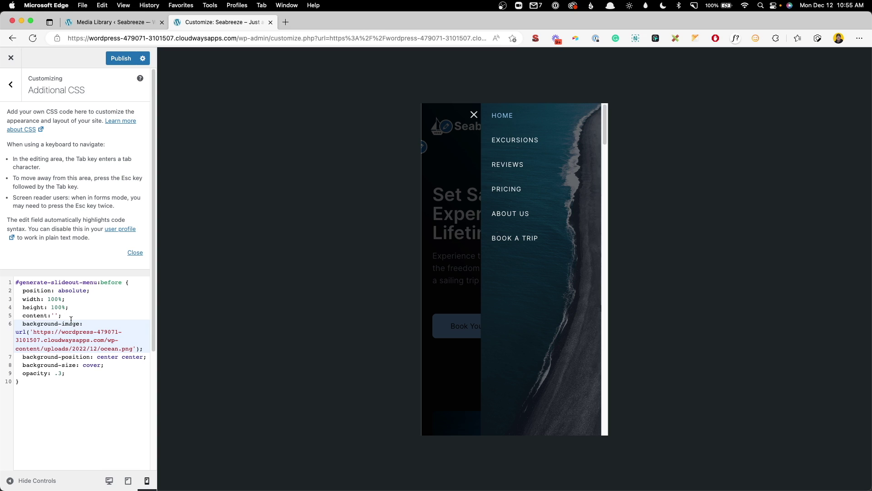
Step: Highlight the sizing, positioning, background-image and cover rules to explain them
{"action": "left_click_drag", "start_coordinate": [64, 315], "coordinate": [7, 294]}
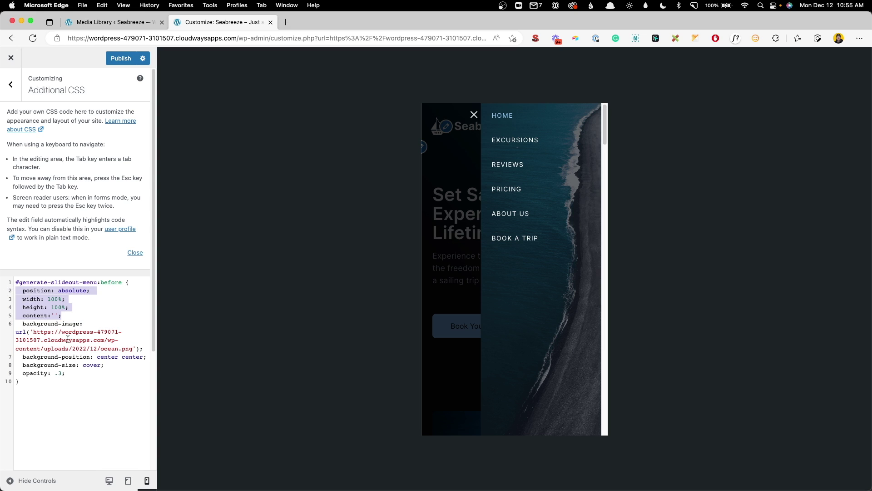
{"action": "left_click_drag", "start_coordinate": [26, 328], "coordinate": [131, 349]}
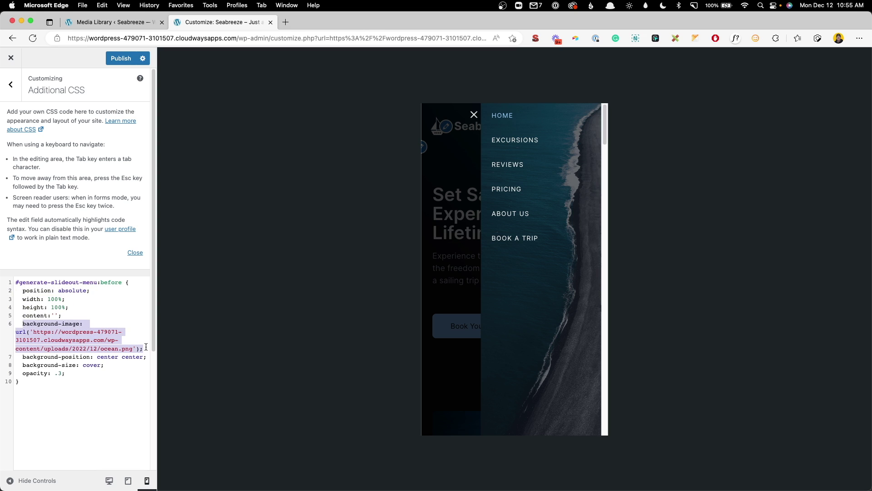
{"action": "left_click", "coordinate": [132, 349]}
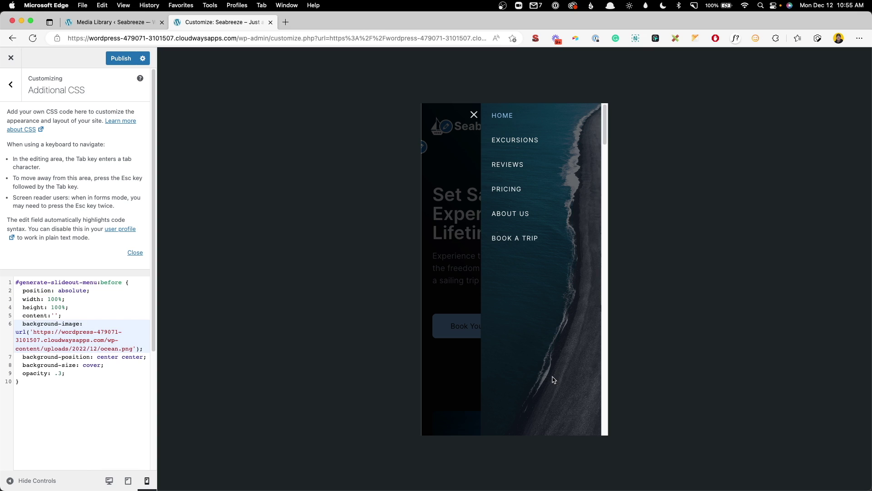
{"action": "left_click", "coordinate": [88, 366]}
{"action": "left_click_drag", "start_coordinate": [82, 366], "coordinate": [98, 366]}
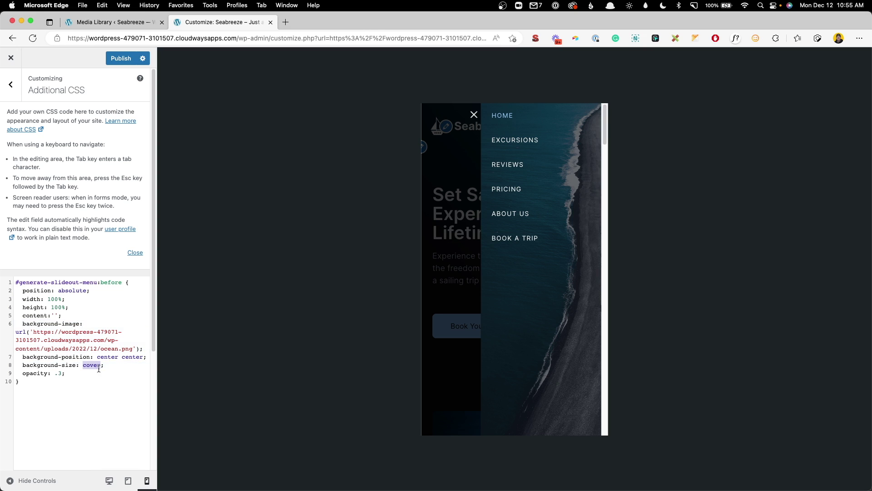
{"action": "left_click", "coordinate": [70, 368]}
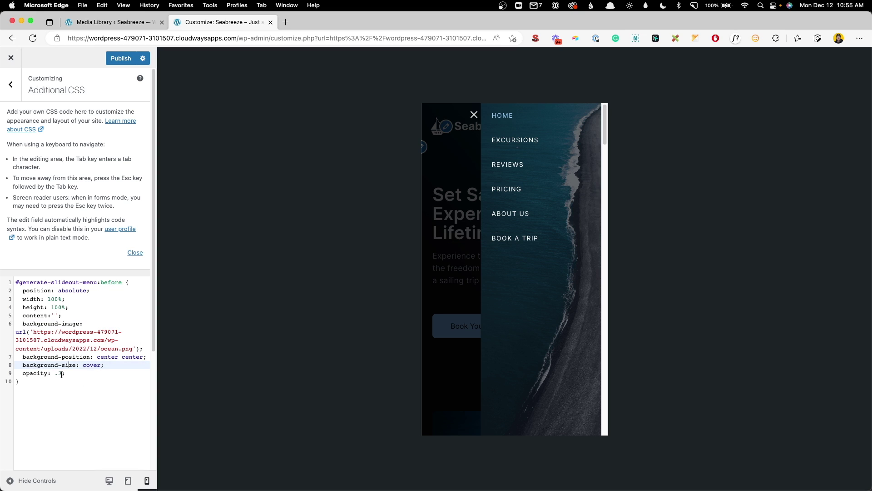
Step: Test menu background opacity at .9 and .1, then settle on .3
{"action": "left_click", "coordinate": [61, 374]}
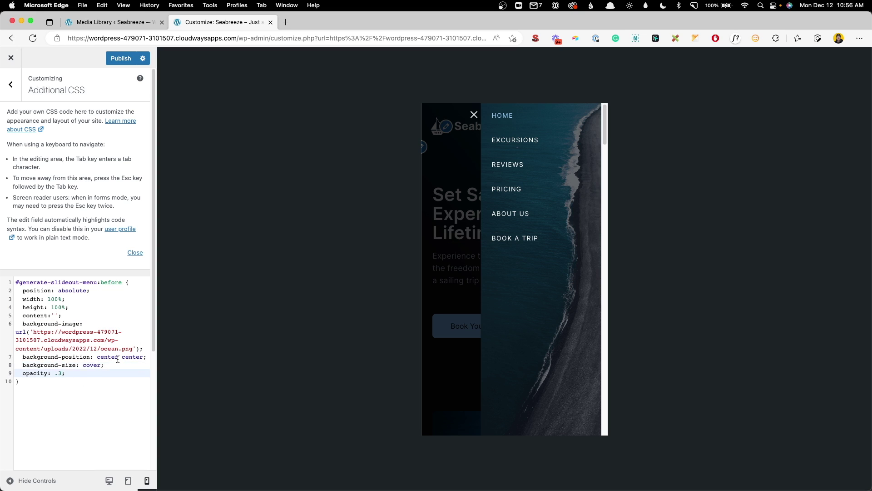
{"action": "key", "text": "BackSpace"}
{"action": "type", "text": "9"}
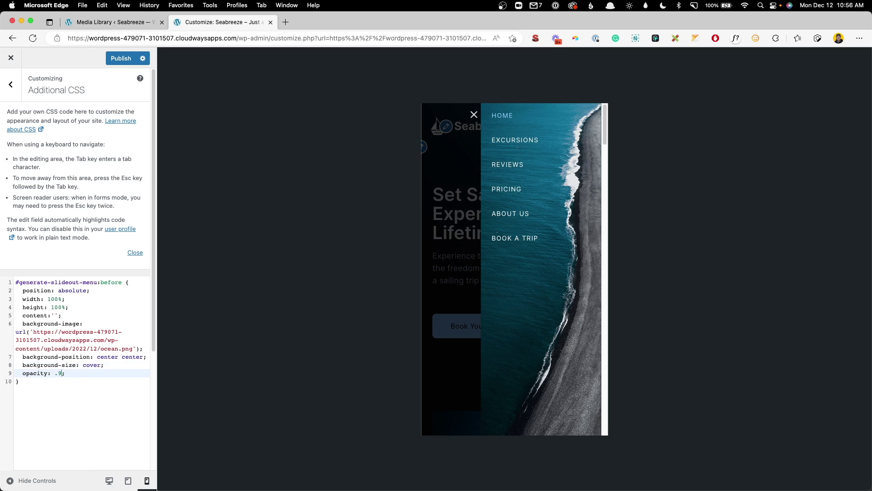
{"action": "key", "text": "BackSpace"}
{"action": "type", "text": "1"}
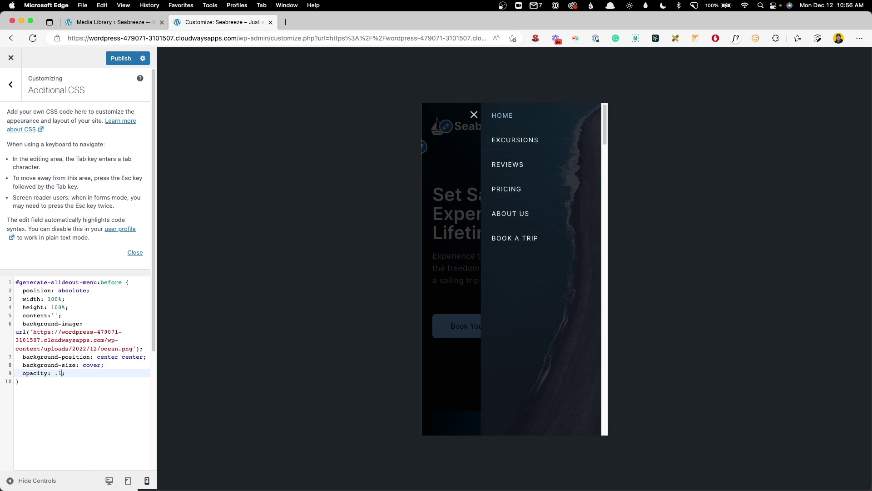
{"action": "key", "text": "BackSpace"}
{"action": "type", "text": "3"}
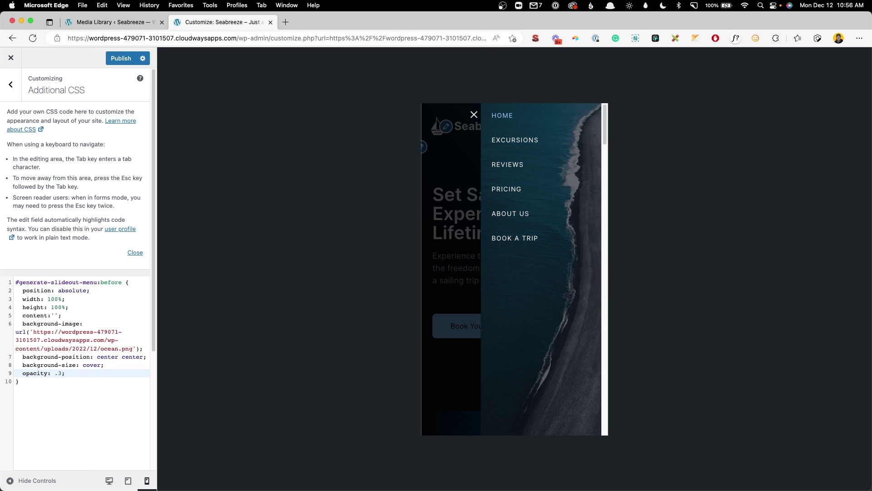
Step: Publish the ocean menu CSS and check the slide-out menu at tablet width
{"action": "left_click", "coordinate": [119, 58]}
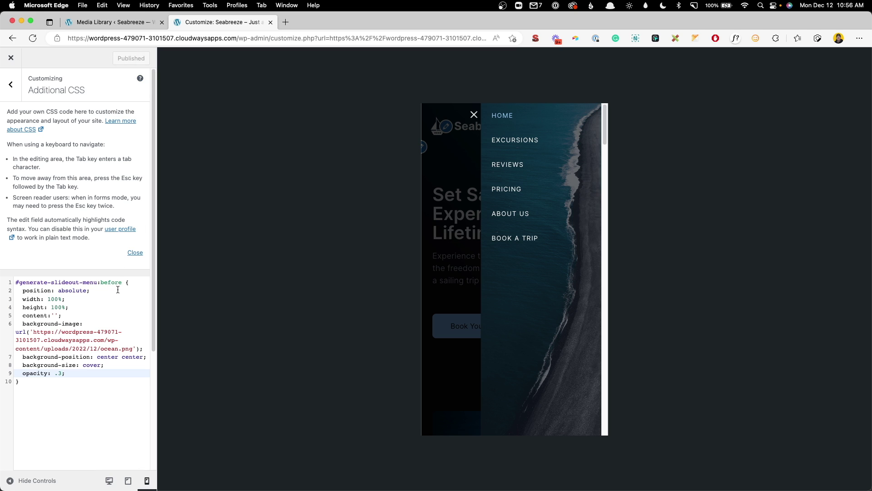
{"action": "left_click", "coordinate": [473, 115]}
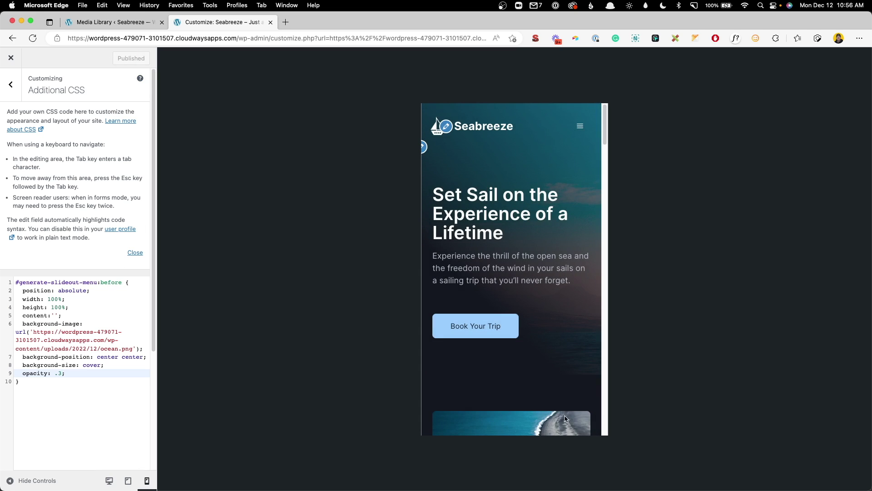
{"action": "left_click", "coordinate": [129, 480]}
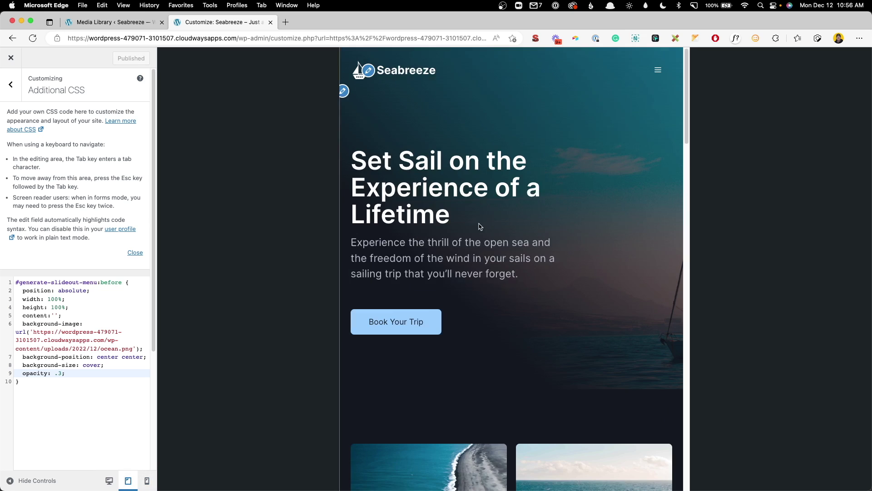
{"action": "left_click", "coordinate": [659, 72]}
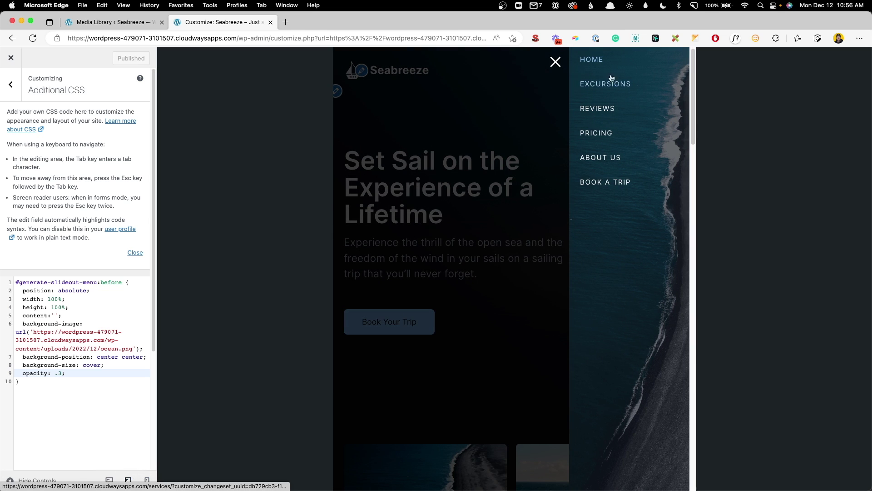
{"action": "left_click", "coordinate": [555, 61]}
{"action": "left_click", "coordinate": [664, 70]}
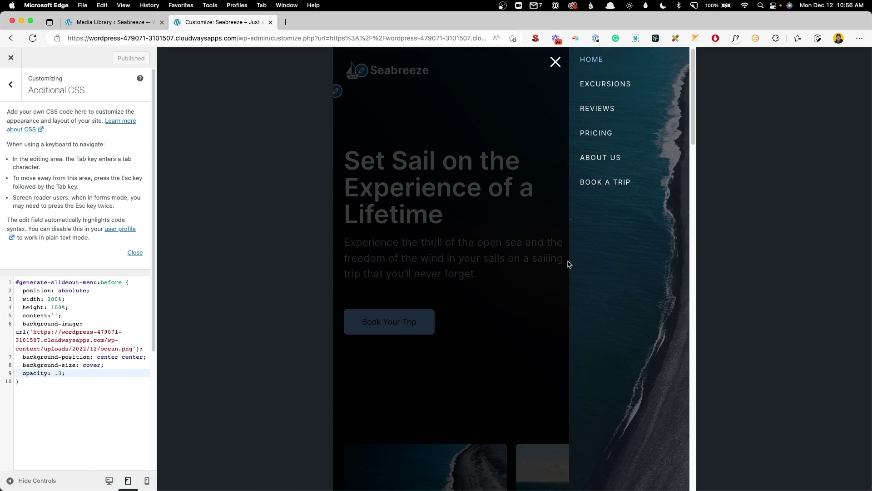
{"action": "left_click", "coordinate": [112, 22]}
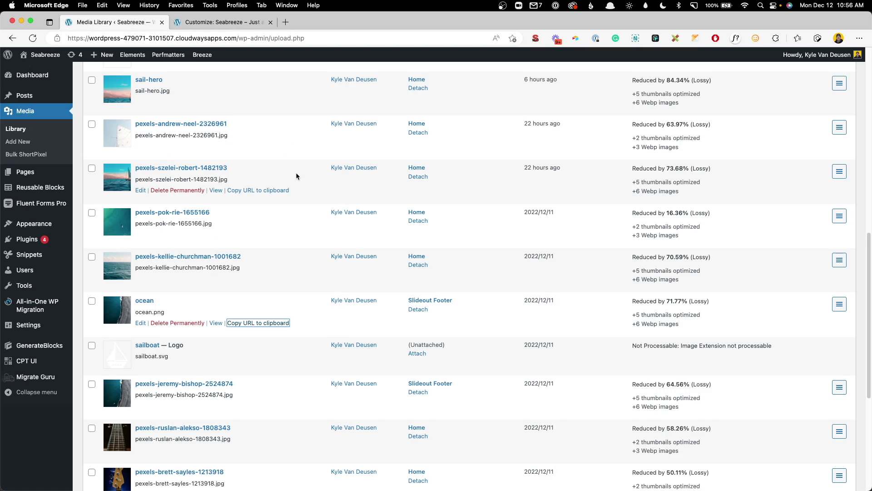
Step: Create a new Block element in Appearance > Elements titled 'Slideout Logo'
{"action": "scroll", "coordinate": [288, 179], "scroll_direction": "up", "scroll_amount": 15}
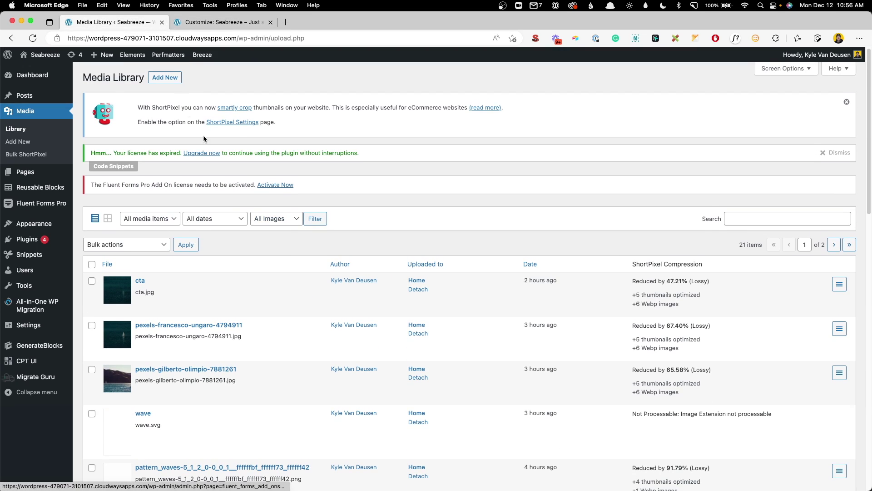
{"action": "left_click", "coordinate": [133, 55]}
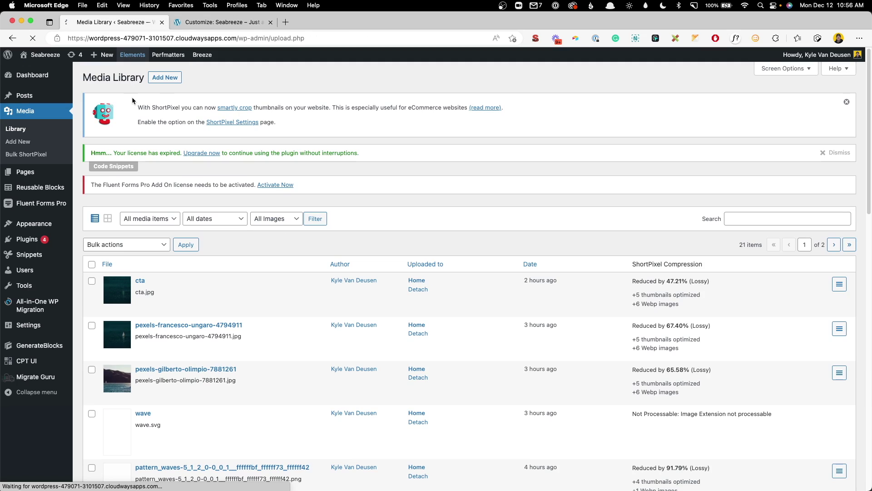
{"action": "left_click", "coordinate": [147, 98]}
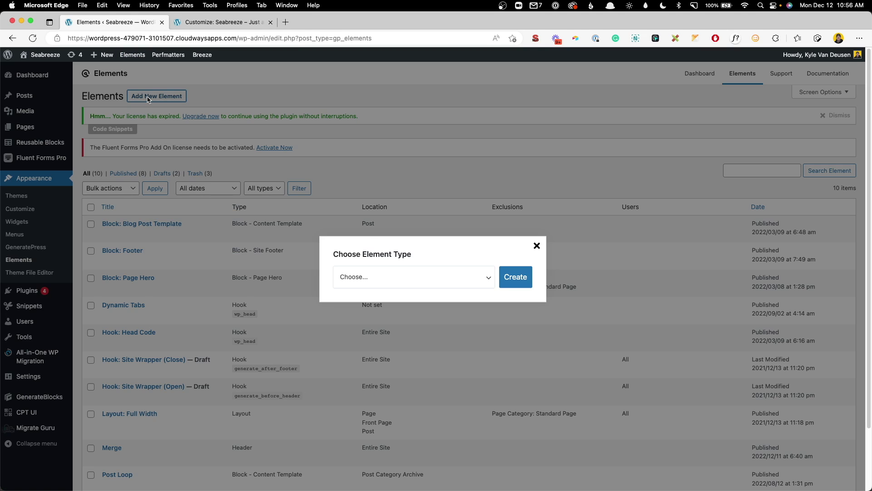
{"action": "left_click", "coordinate": [399, 282]}
{"action": "left_click", "coordinate": [391, 289]}
{"action": "left_click", "coordinate": [510, 278]}
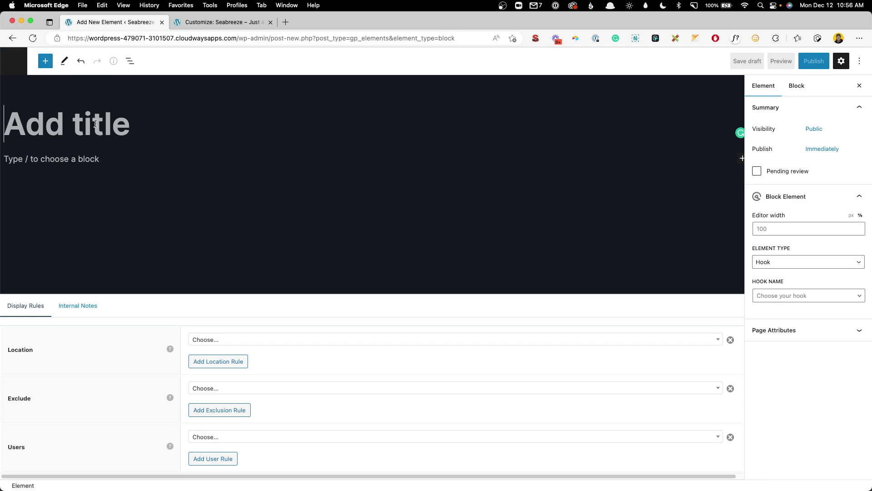
{"action": "type", "text": "Slideout Logo"}
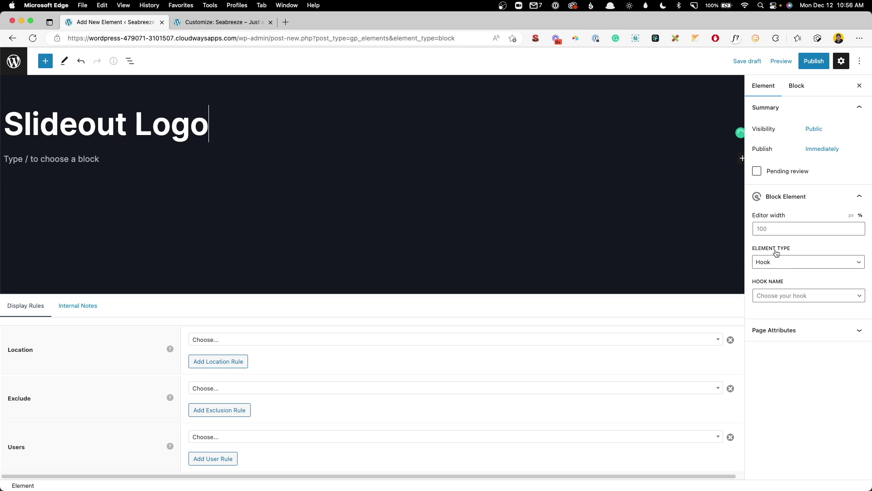
Step: Hook the element to inside_slideout_navigation with display location Entire Site
{"action": "left_click", "coordinate": [775, 293]}
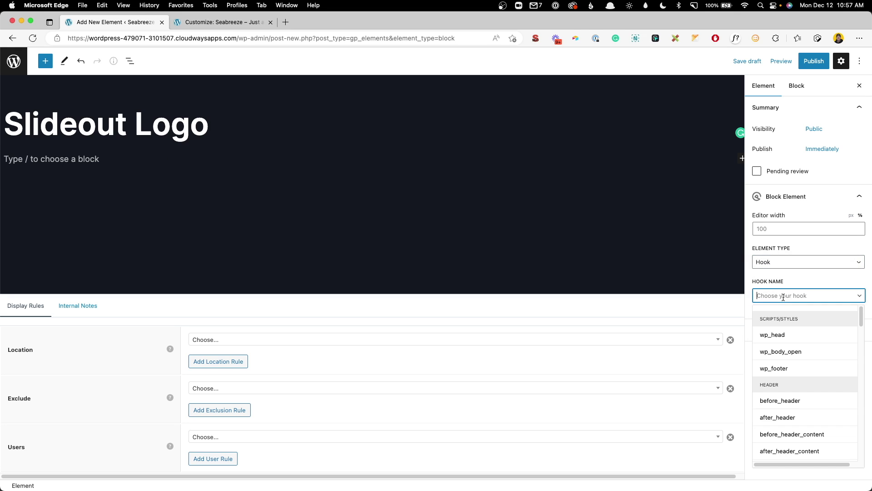
{"action": "scroll", "coordinate": [789, 339], "scroll_direction": "down", "scroll_amount": 5}
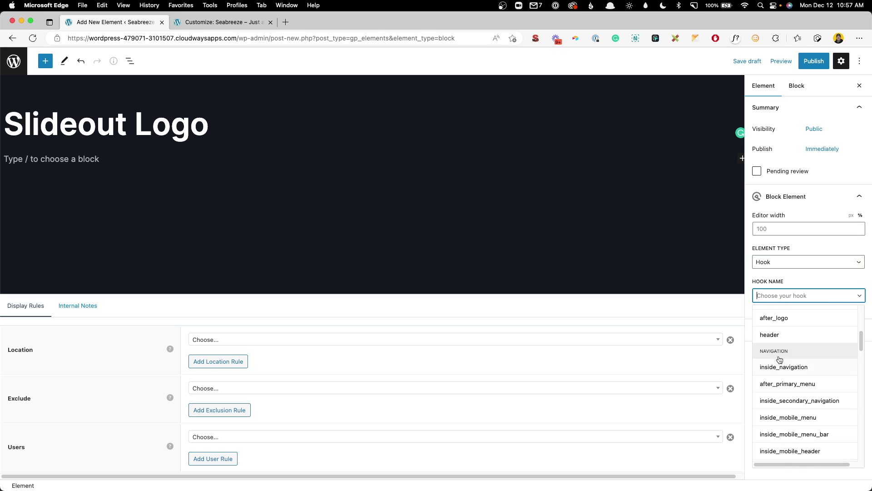
{"action": "scroll", "coordinate": [788, 421], "scroll_direction": "down", "scroll_amount": 3}
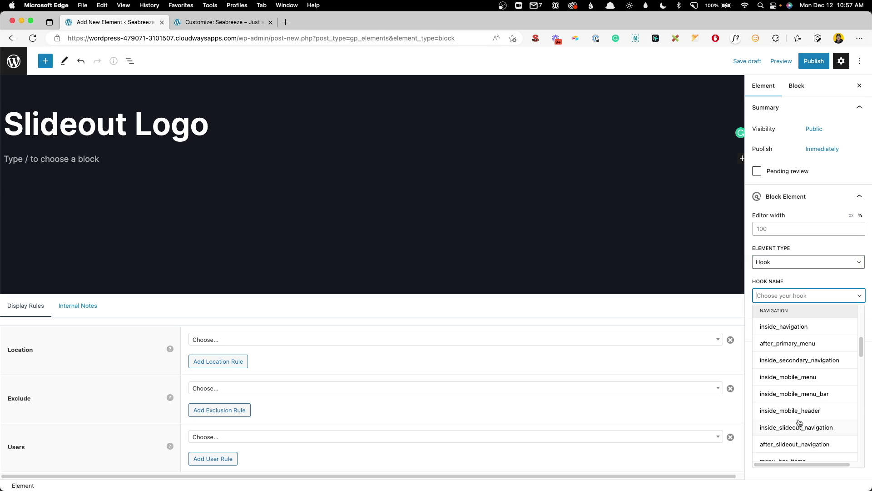
{"action": "left_click", "coordinate": [786, 431]}
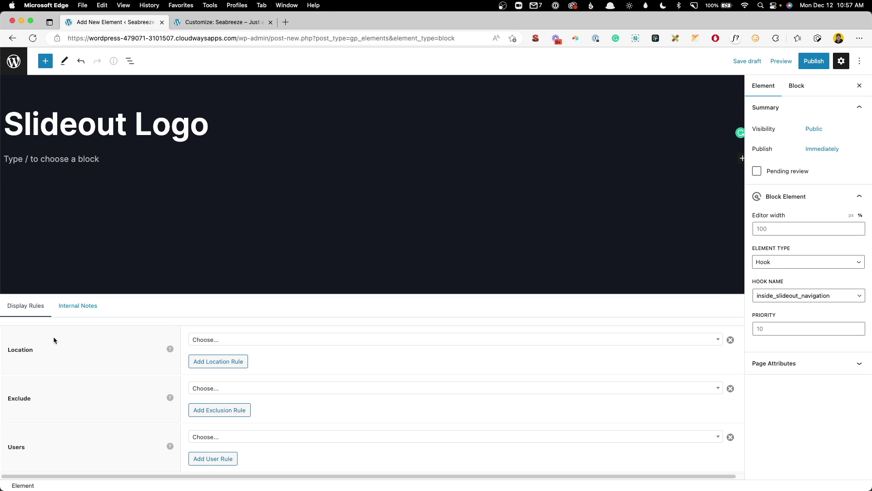
{"action": "left_click", "coordinate": [220, 341]}
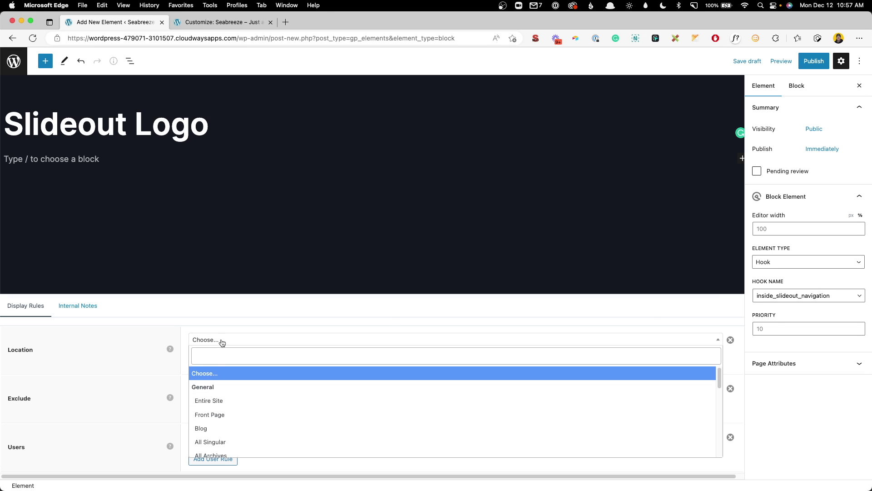
{"action": "left_click", "coordinate": [226, 405]}
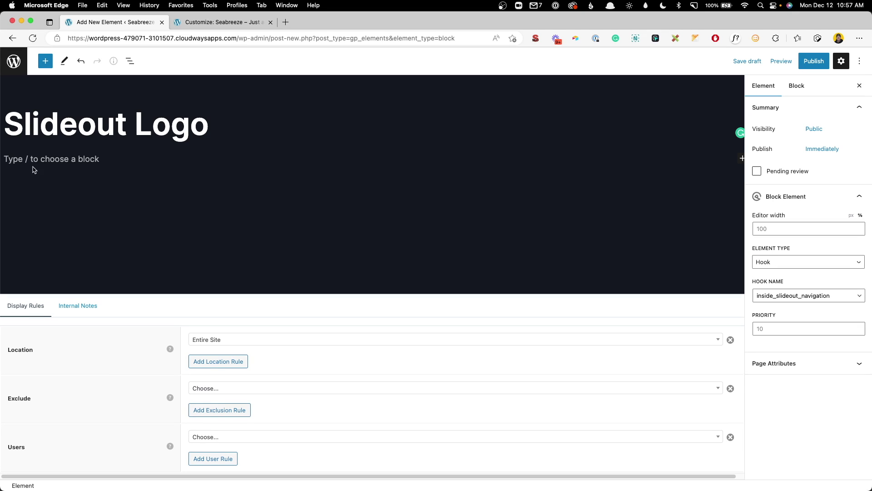
{"action": "left_click", "coordinate": [49, 159]}
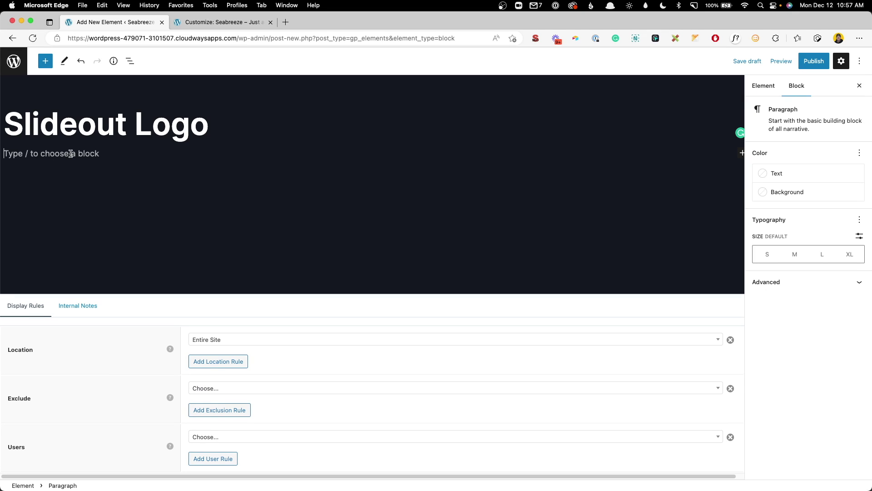
Step: Insert the sailboat image from the Media Library as an image block 50 px wide
{"action": "type", "text": "/im"}
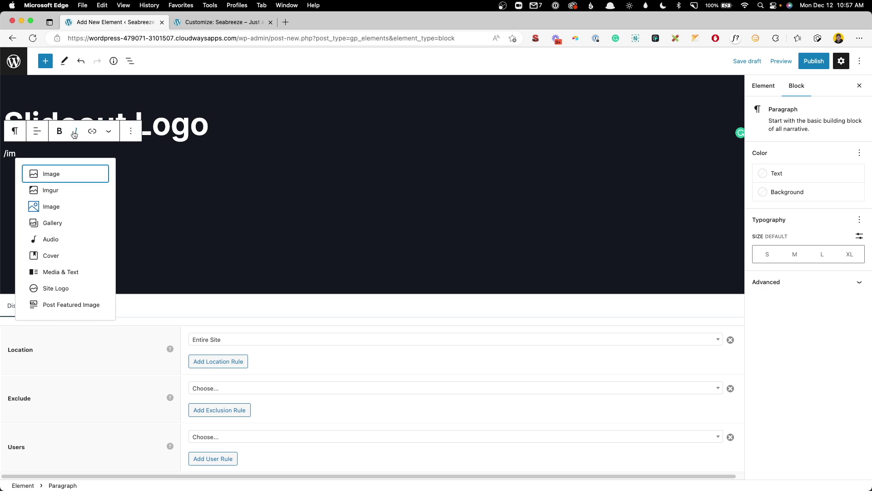
{"action": "left_click", "coordinate": [71, 205]}
{"action": "left_click", "coordinate": [71, 210]}
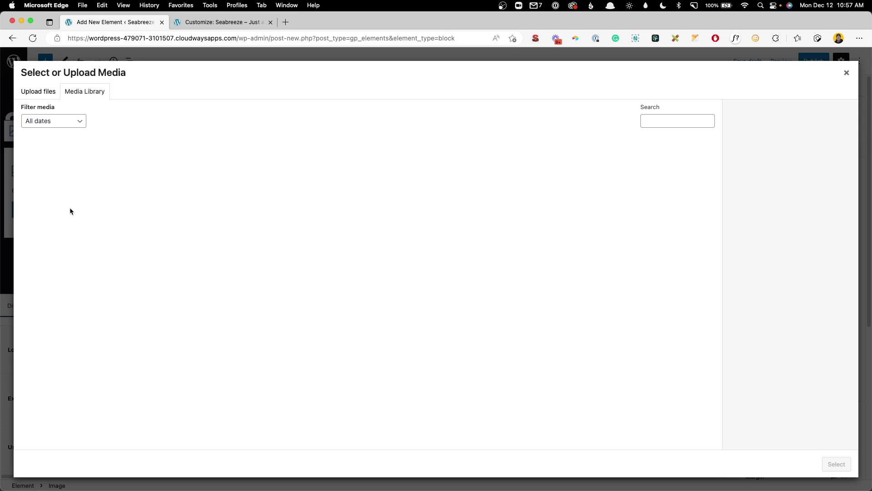
{"action": "left_click", "coordinate": [218, 254]}
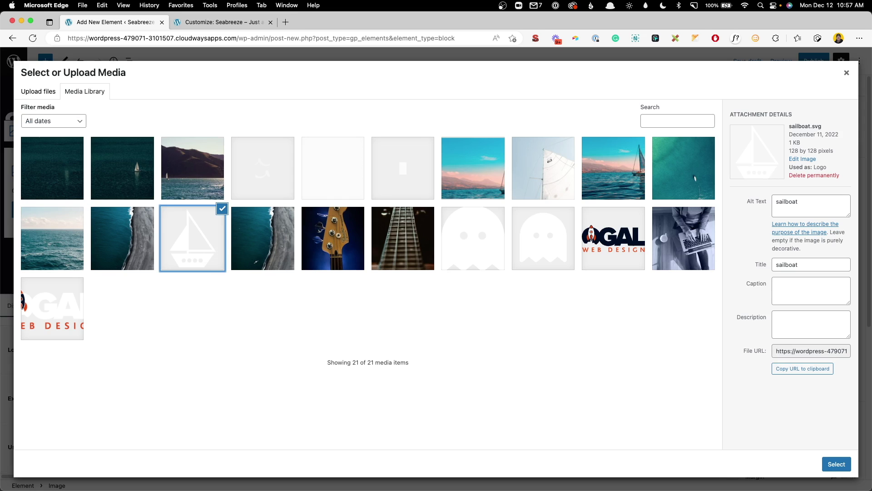
{"action": "left_click", "coordinate": [835, 464]}
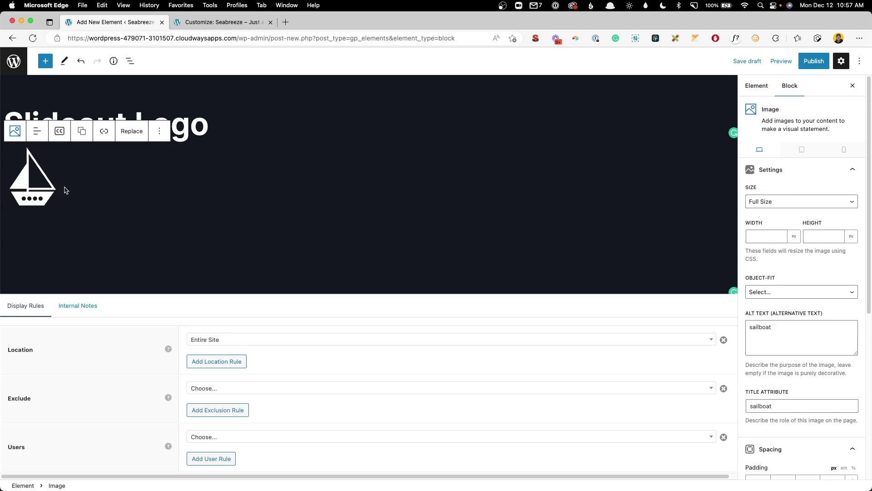
{"action": "left_click", "coordinate": [785, 233]}
{"action": "type", "text": "50"}
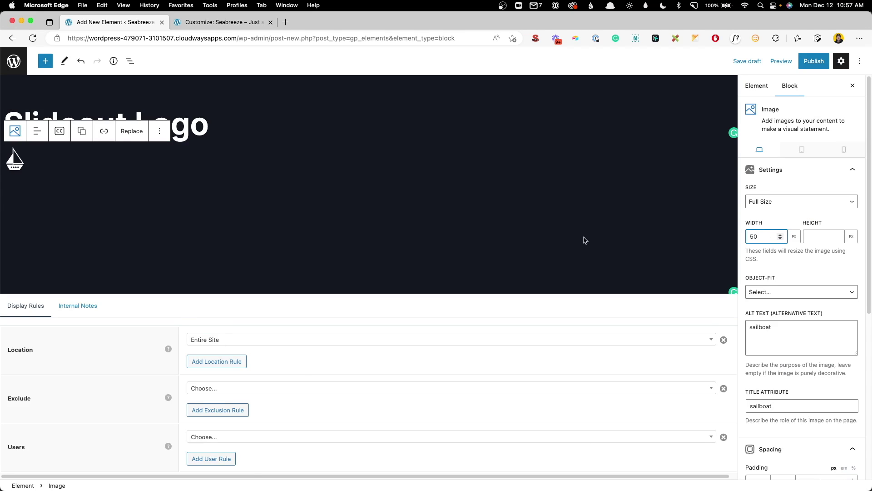
Step: Publish the Slideout Logo element and return to the Customizer
{"action": "left_click", "coordinate": [808, 67]}
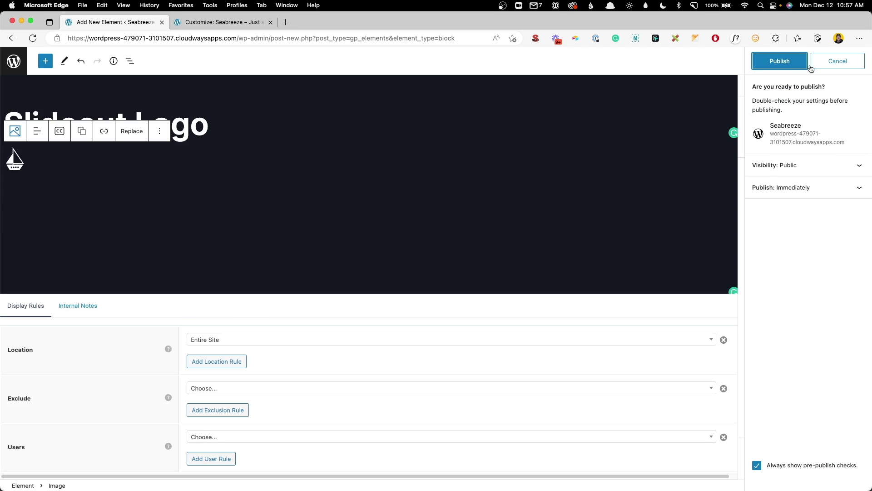
{"action": "left_click", "coordinate": [793, 65]}
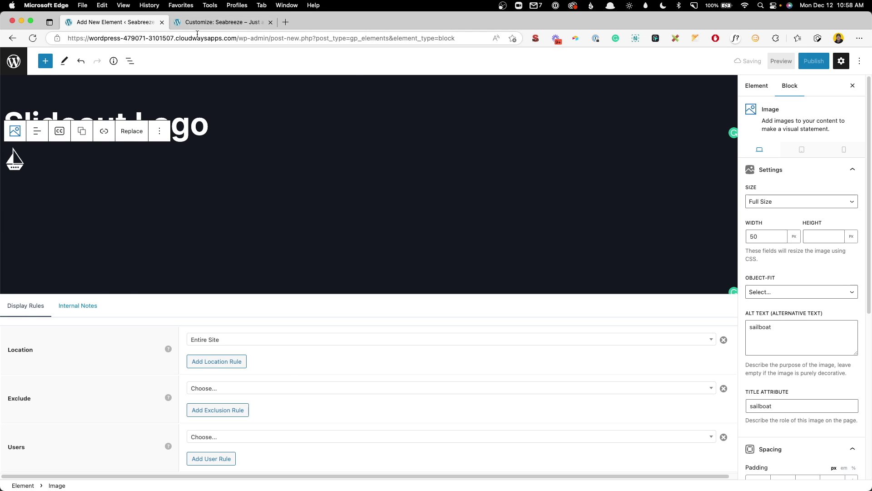
{"action": "left_click", "coordinate": [214, 23]}
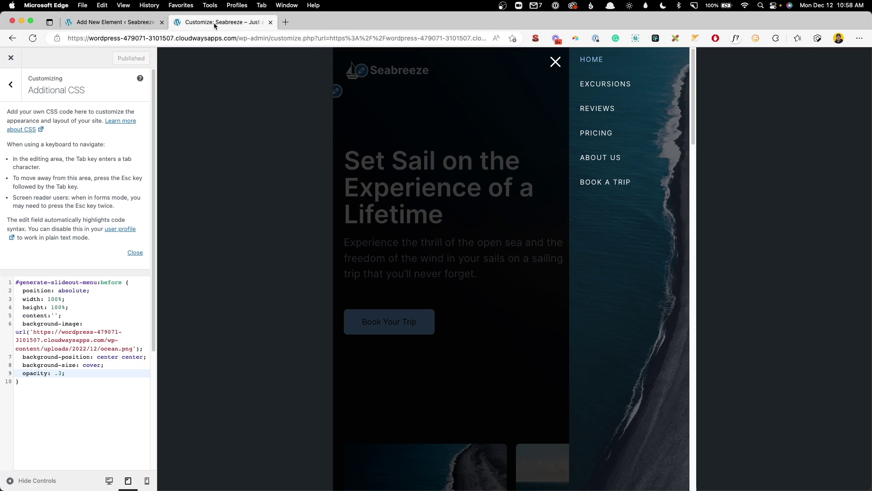
Step: Reopen the slide-out menu in phone preview, showing the sailboat logo above the six links
{"action": "left_click", "coordinate": [555, 61]}
{"action": "left_click", "coordinate": [147, 481]}
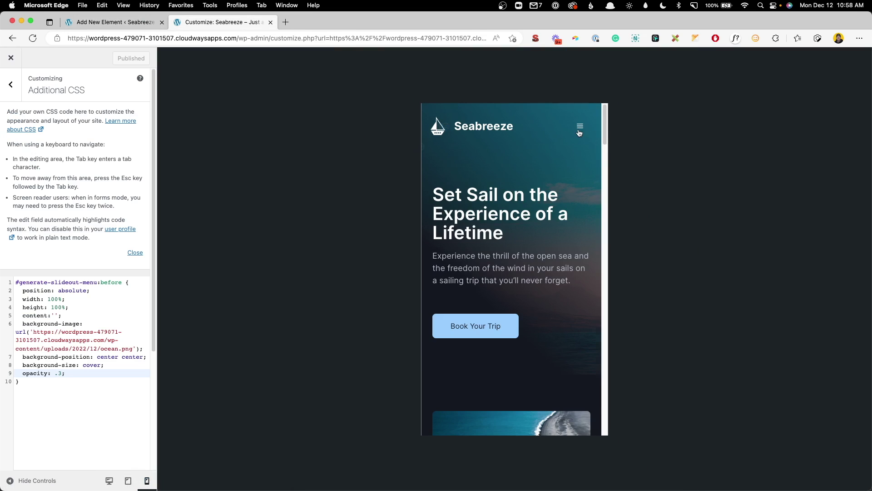
{"action": "left_click", "coordinate": [580, 131]}
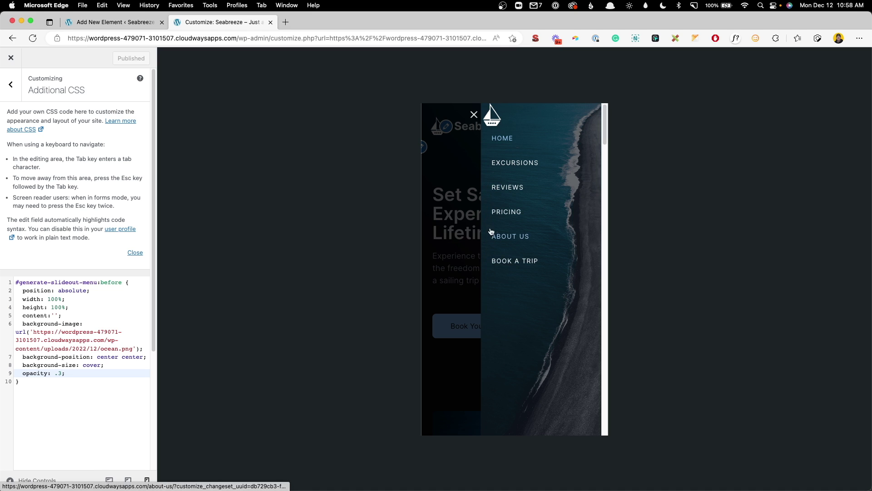
{"action": "left_click", "coordinate": [21, 93]}
Step: Open Layout > Primary Navigation and compare the desktop and phone previews
{"action": "left_click", "coordinate": [30, 177]}
{"action": "left_click", "coordinate": [40, 157]}
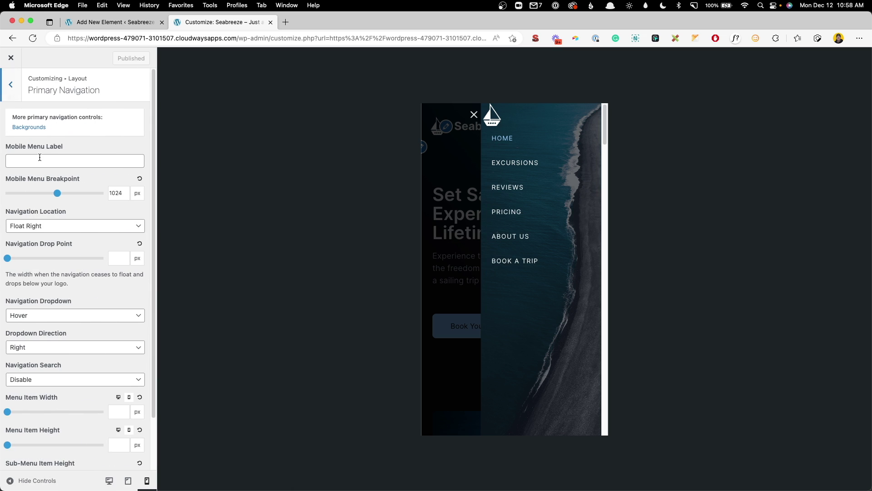
{"action": "left_click", "coordinate": [109, 480]}
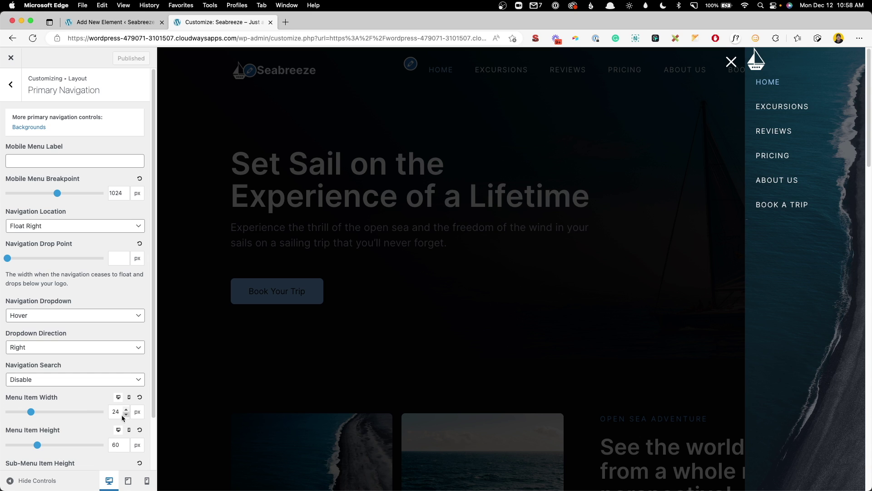
{"action": "left_click", "coordinate": [147, 480]}
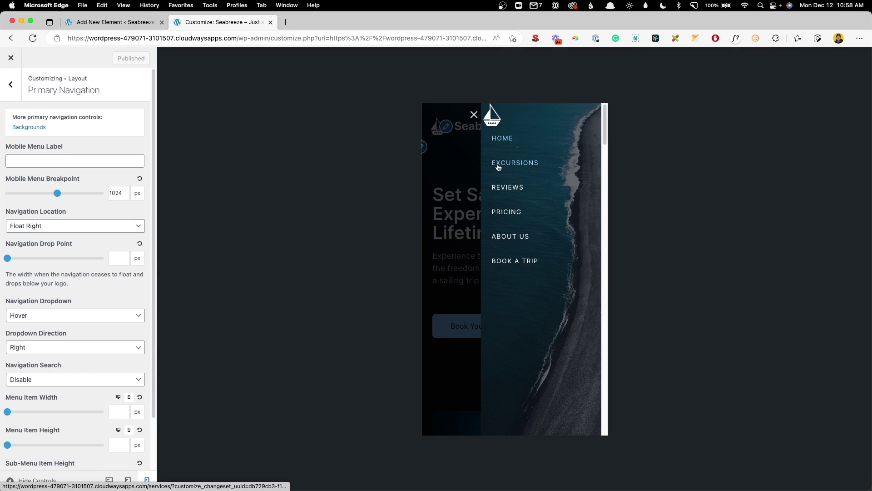
Step: Set the sailboat image's top and left margins to 24 px and update the element
{"action": "left_click", "coordinate": [115, 22]}
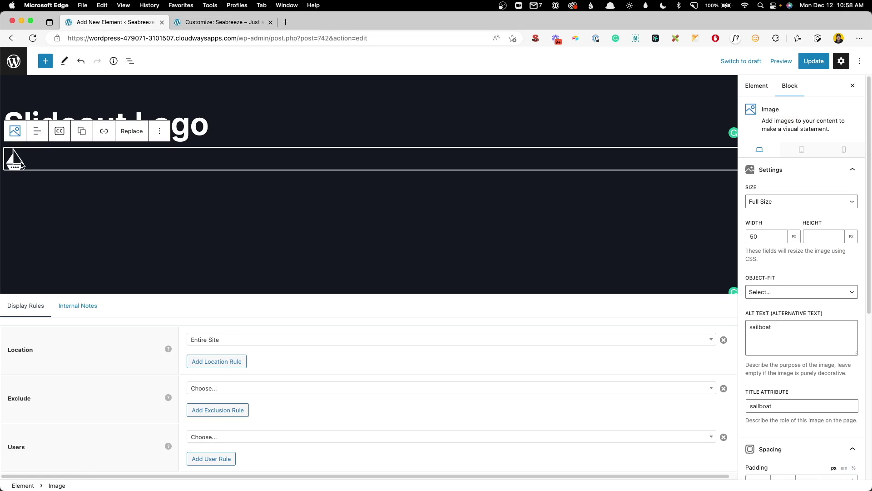
{"action": "scroll", "coordinate": [800, 290], "scroll_direction": "down", "scroll_amount": 5}
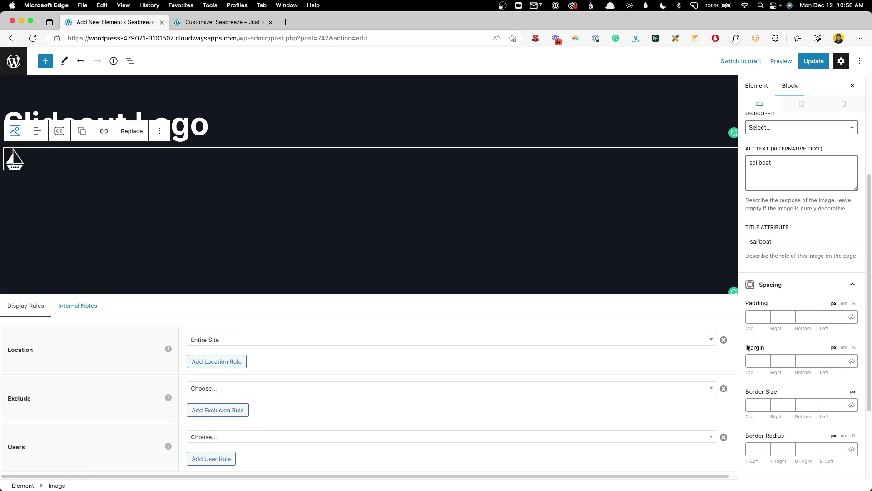
{"action": "left_click", "coordinate": [756, 361]}
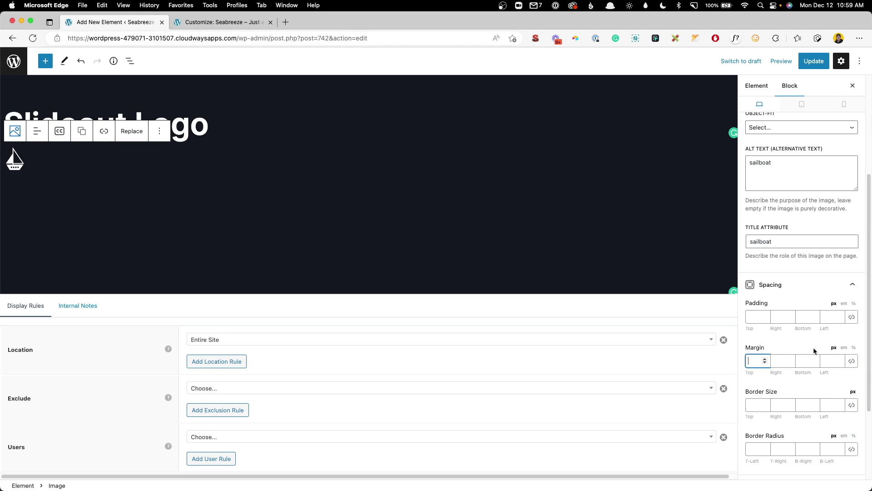
{"action": "type", "text": "24"}
{"action": "key", "text": "Tab"}
{"action": "key", "text": "Tab"}
{"action": "key", "text": "Tab"}
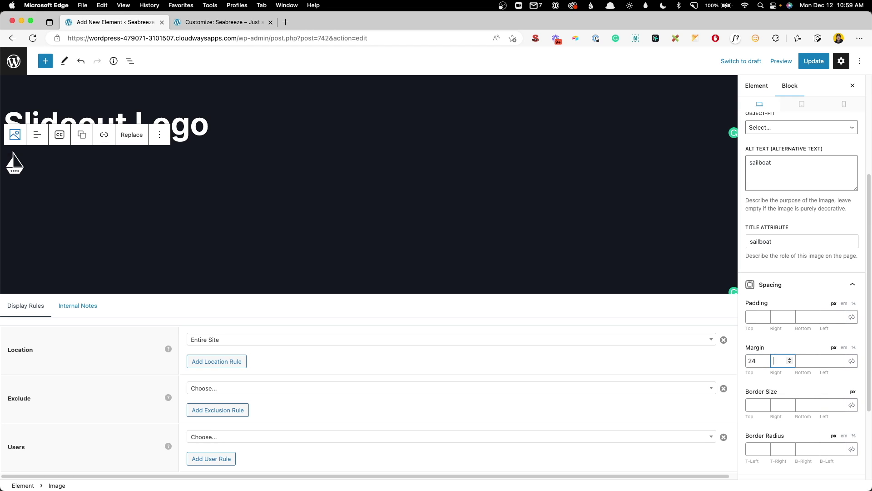
{"action": "type", "text": "24"}
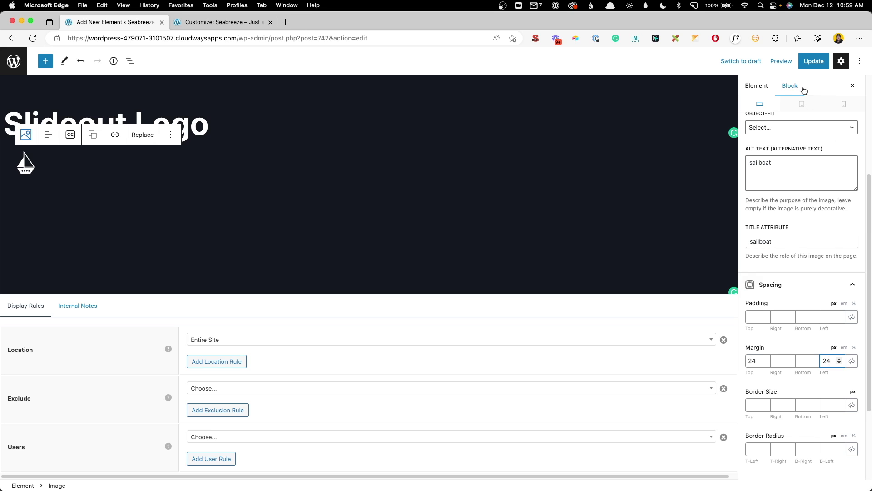
{"action": "left_click", "coordinate": [809, 64]}
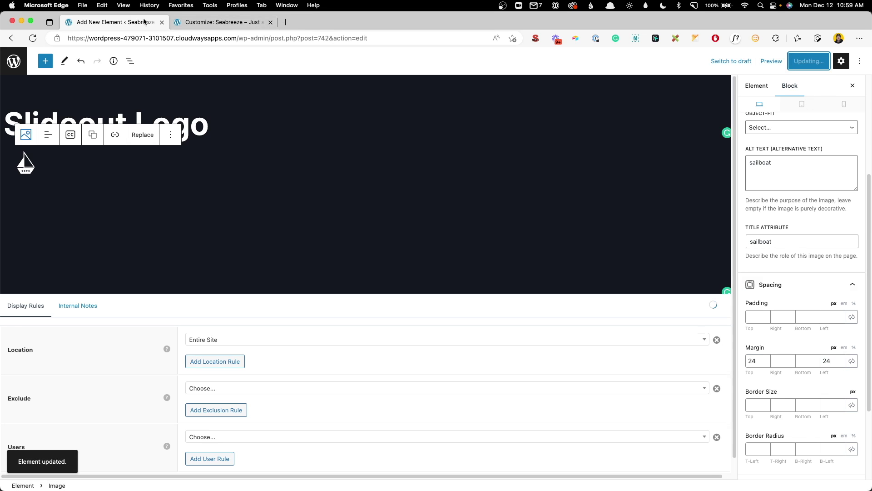
{"action": "left_click", "coordinate": [217, 21]}
Step: Give the sailboat logo in the Slideout Logo element a 32 px bottom margin and update
{"action": "left_click", "coordinate": [474, 114]}
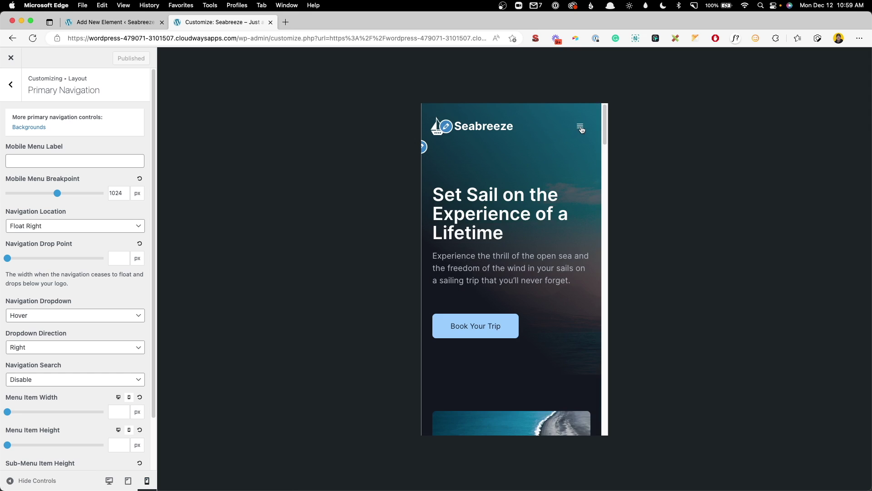
{"action": "left_click", "coordinate": [579, 126]}
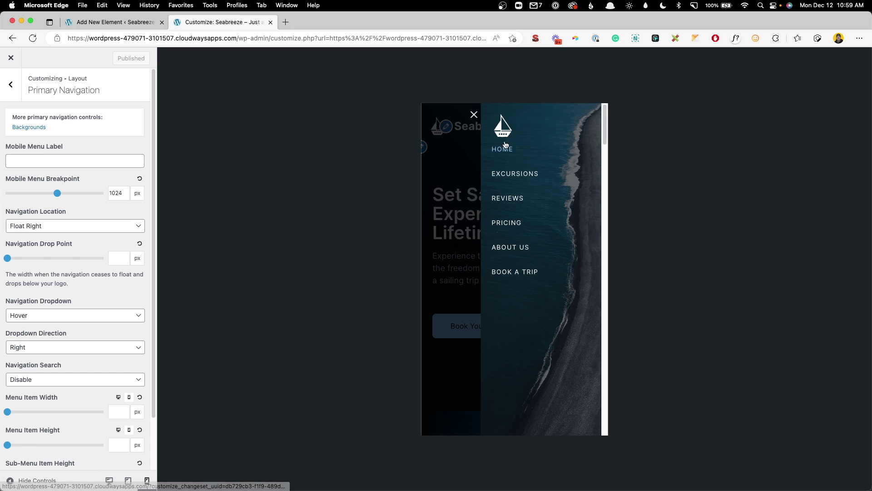
{"action": "left_click", "coordinate": [132, 22]}
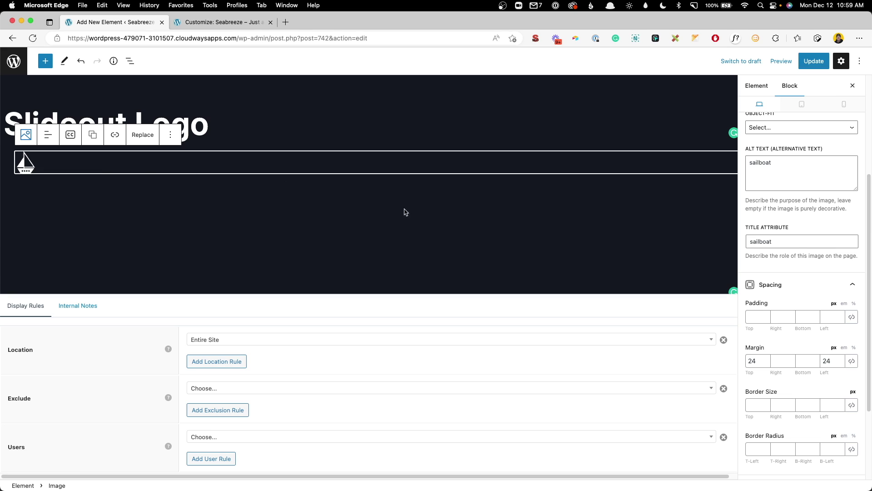
{"action": "left_click", "coordinate": [811, 361]}
{"action": "type", "text": "3"}
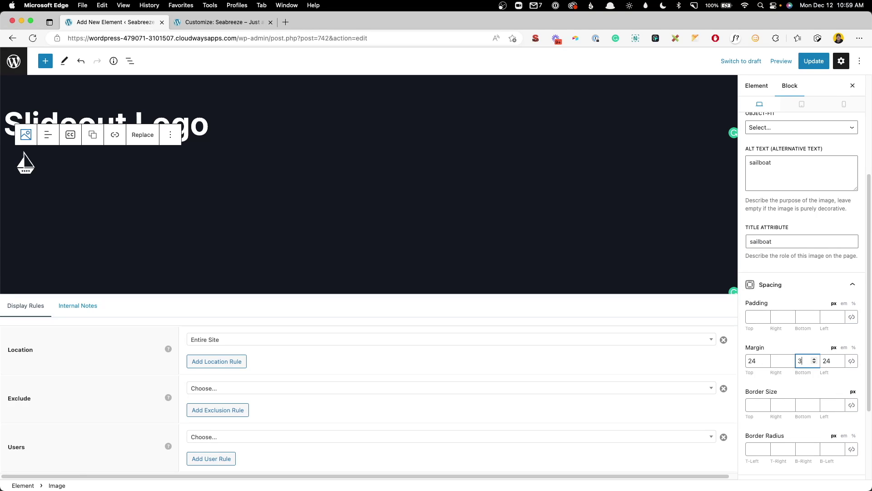
{"action": "type", "text": "2"}
{"action": "left_click", "coordinate": [813, 61]}
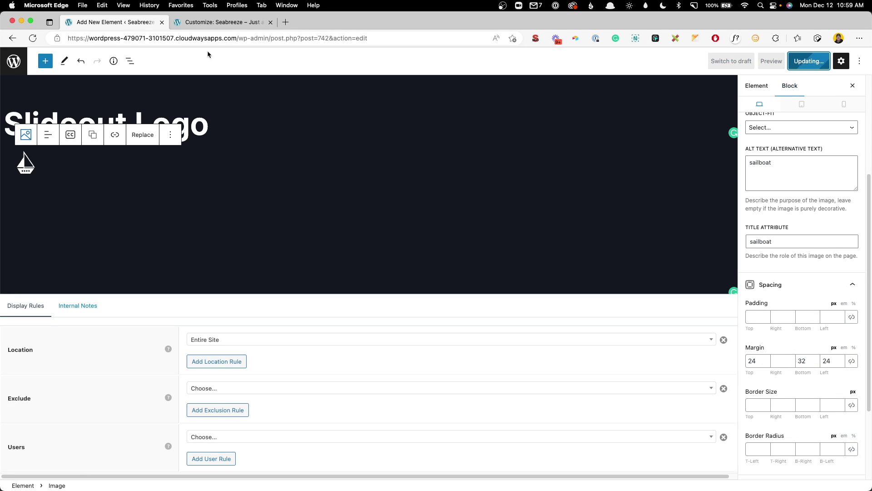
Step: Reopen the mobile slide-out menu in the Customizer preview to check the new logo spacing
{"action": "left_click", "coordinate": [227, 22]}
{"action": "left_click", "coordinate": [466, 132]}
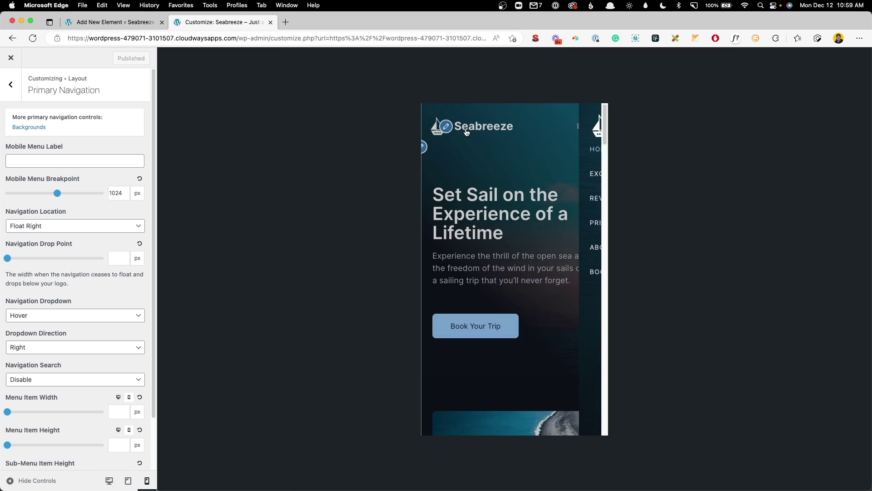
{"action": "left_click", "coordinate": [579, 127]}
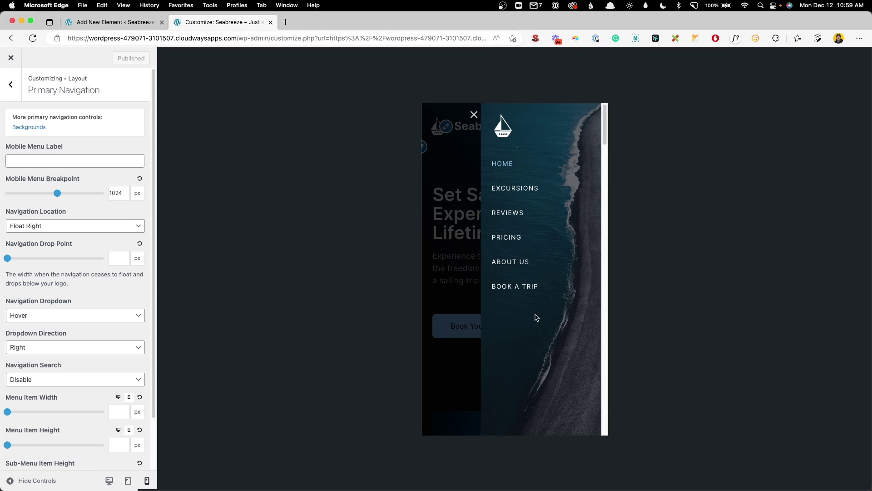
{"action": "left_click", "coordinate": [111, 22]}
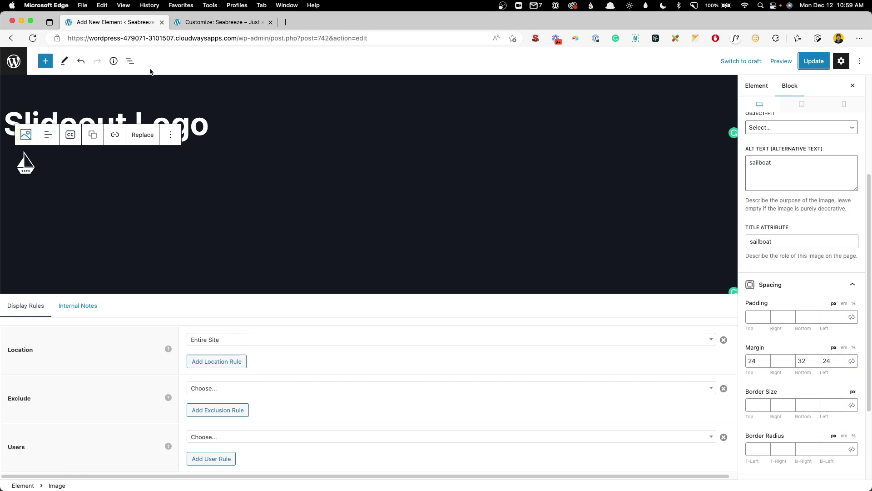
Step: Create a new Block element titled 'Slideout After Nav'
{"action": "left_click", "coordinate": [12, 63]}
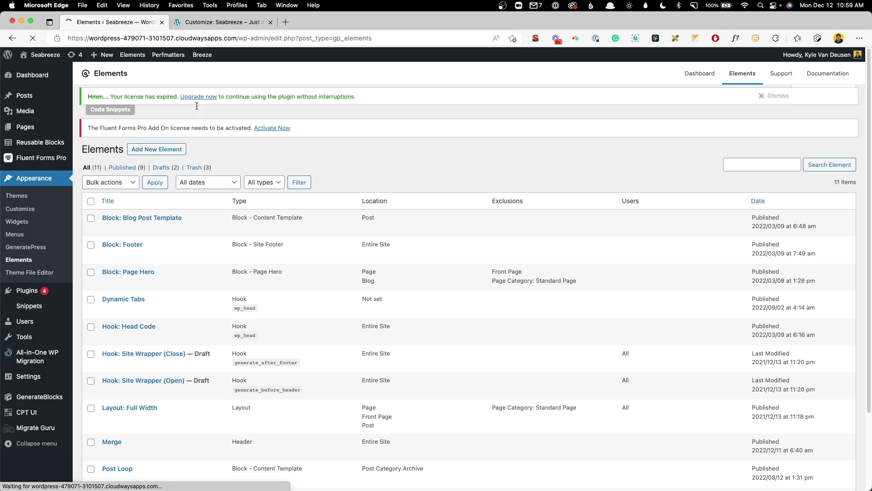
{"action": "left_click", "coordinate": [168, 98]}
{"action": "left_click", "coordinate": [359, 278]}
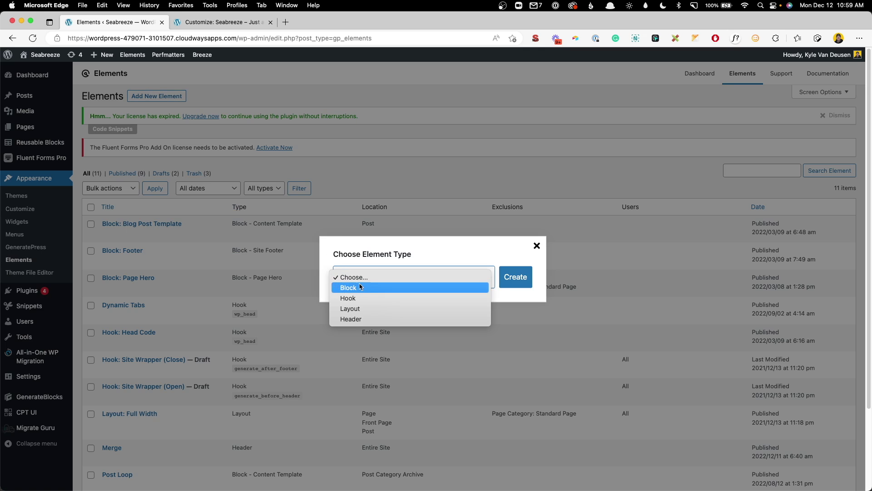
{"action": "left_click", "coordinate": [363, 287]}
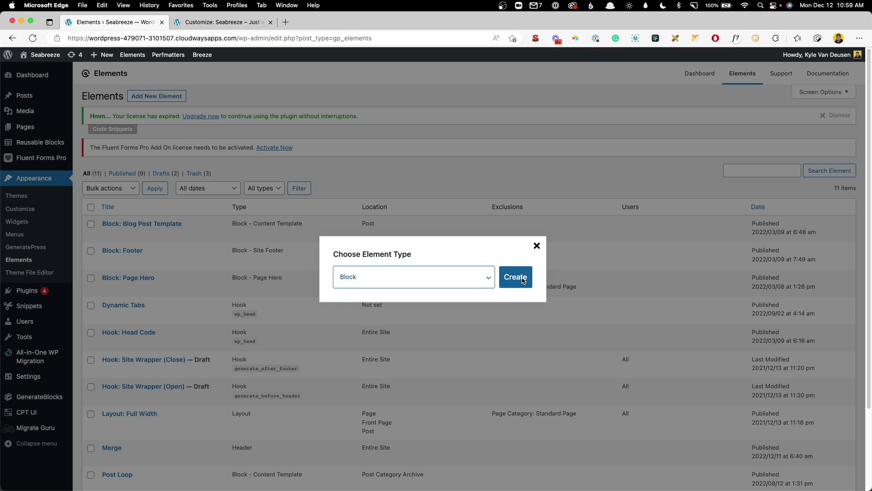
{"action": "left_click", "coordinate": [523, 280]}
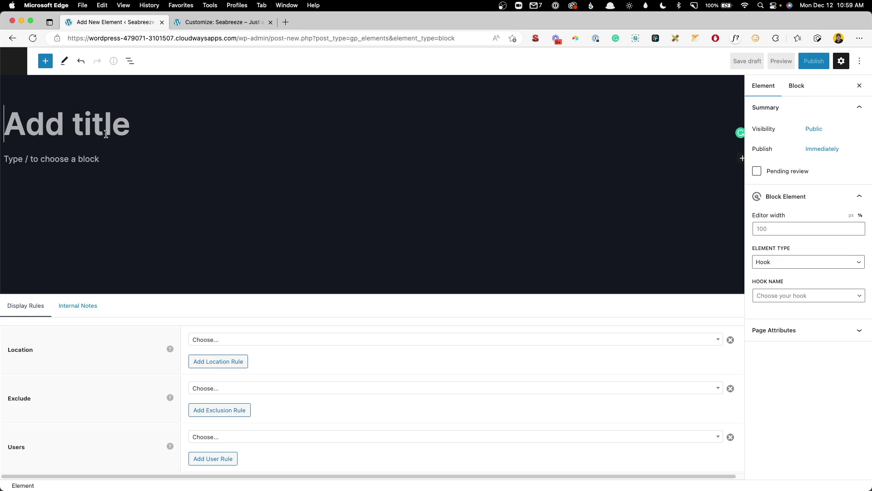
{"action": "type", "text": "Slideout A"}
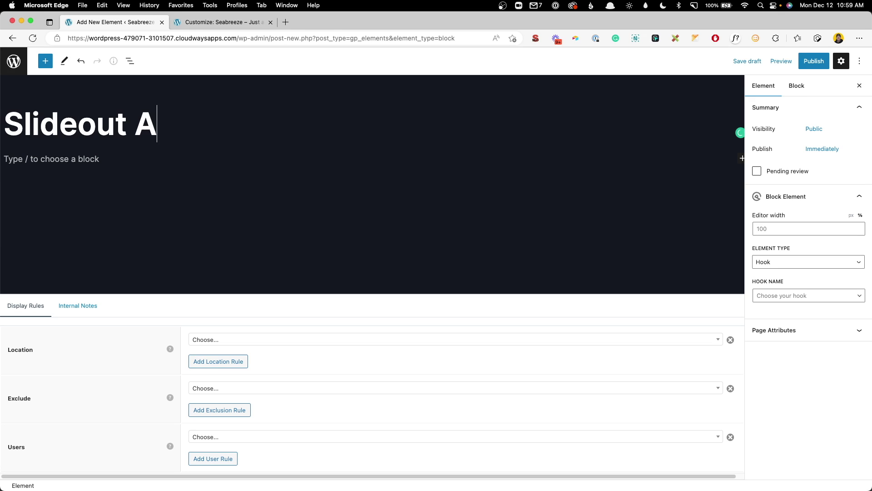
{"action": "type", "text": "fter Nav"}
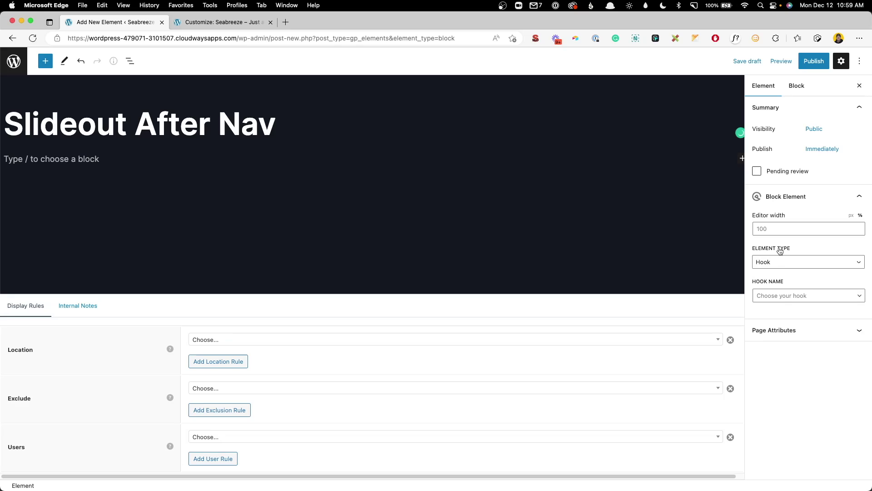
Step: Hook the element to after_slideout_navigation and display it on the Entire Site
{"action": "left_click", "coordinate": [782, 296]}
{"action": "scroll", "coordinate": [790, 386], "scroll_direction": "down", "scroll_amount": 5}
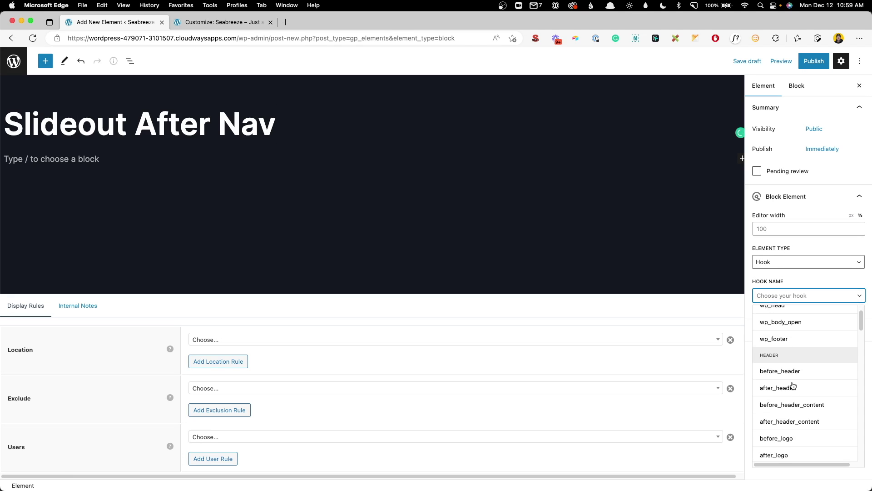
{"action": "scroll", "coordinate": [790, 396], "scroll_direction": "down", "scroll_amount": 3}
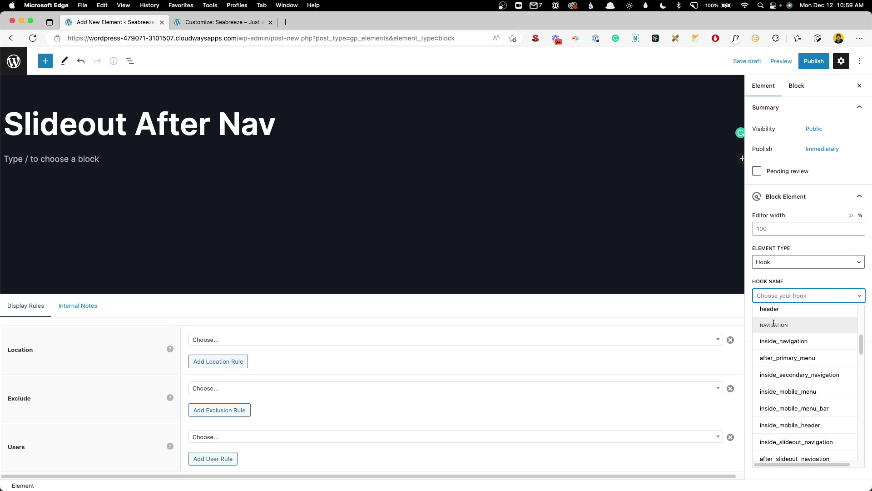
{"action": "scroll", "coordinate": [788, 406], "scroll_direction": "down", "scroll_amount": 1}
{"action": "scroll", "coordinate": [788, 407], "scroll_direction": "down", "scroll_amount": 2}
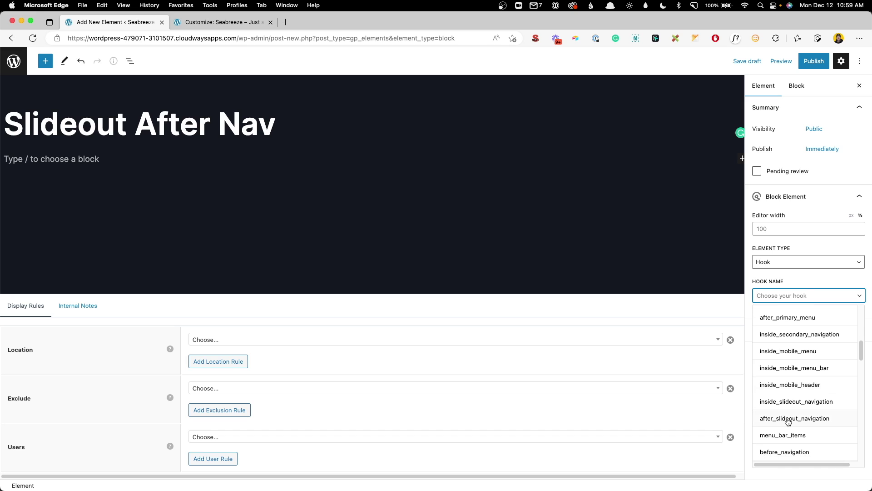
{"action": "left_click", "coordinate": [776, 418]}
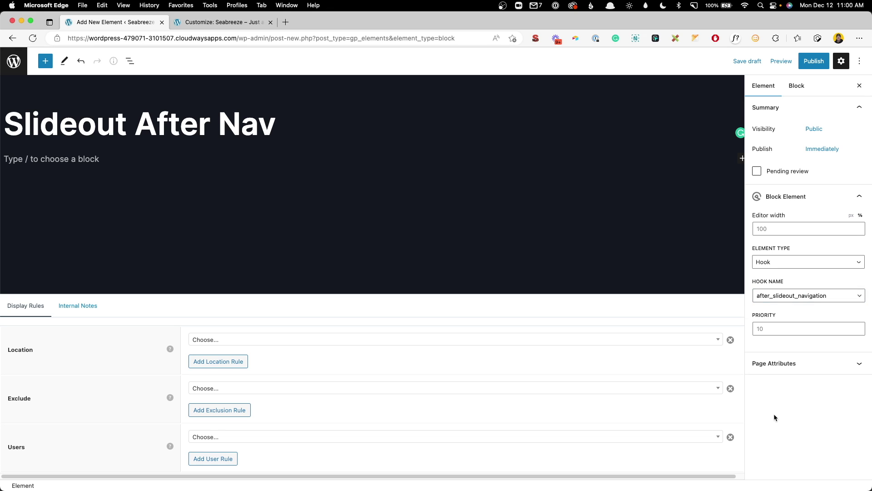
{"action": "left_click", "coordinate": [208, 342]}
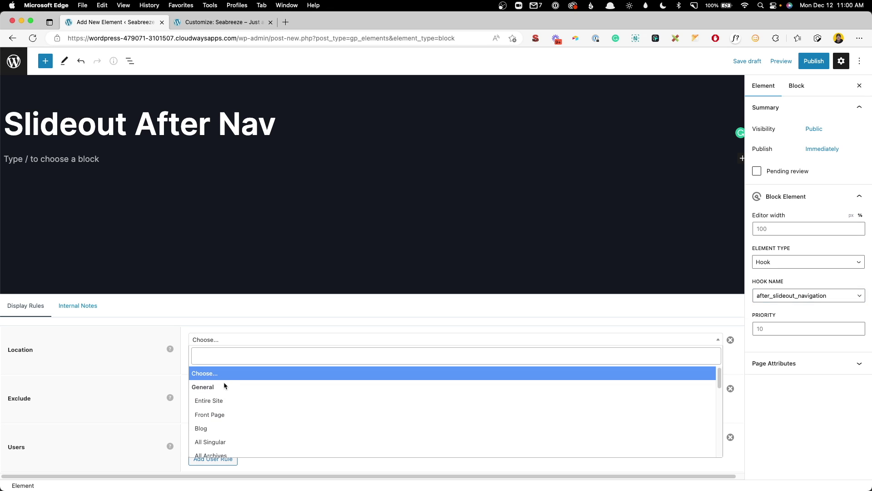
{"action": "left_click", "coordinate": [222, 400]}
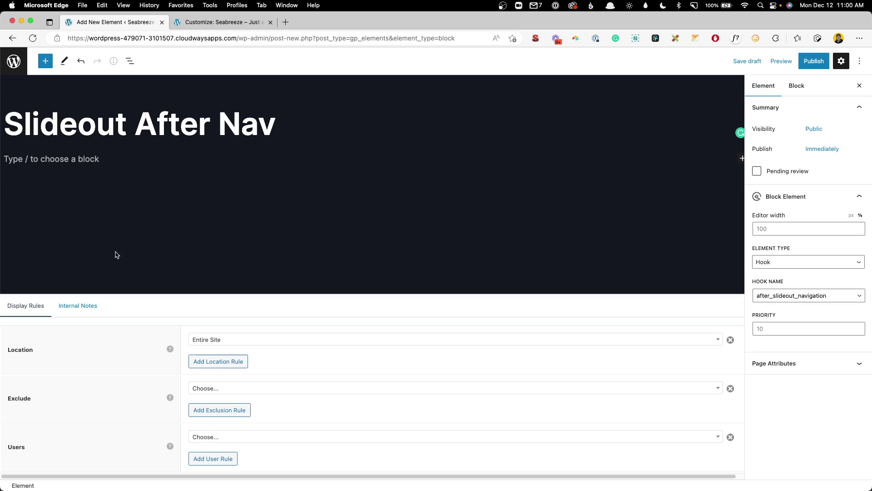
{"action": "left_click", "coordinate": [68, 159]}
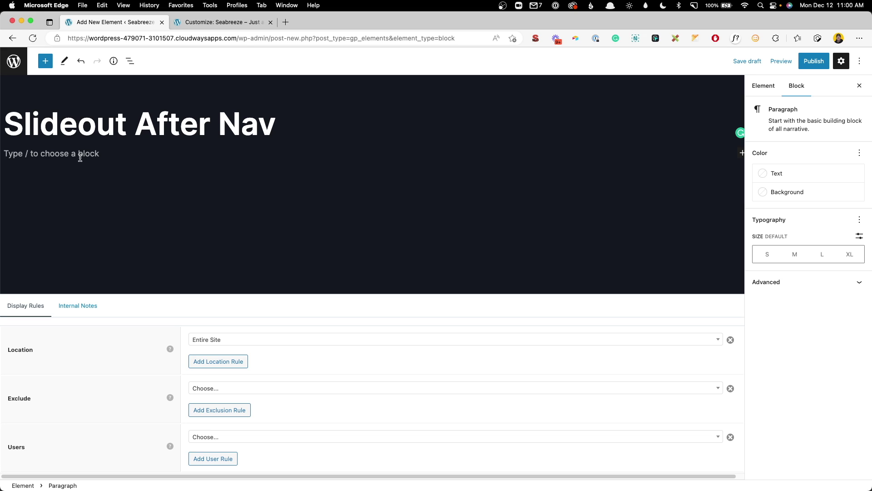
Step: Insert a Container block via /con and set its margins to 40 px top and 24 px left
{"action": "type", "text": "/con"}
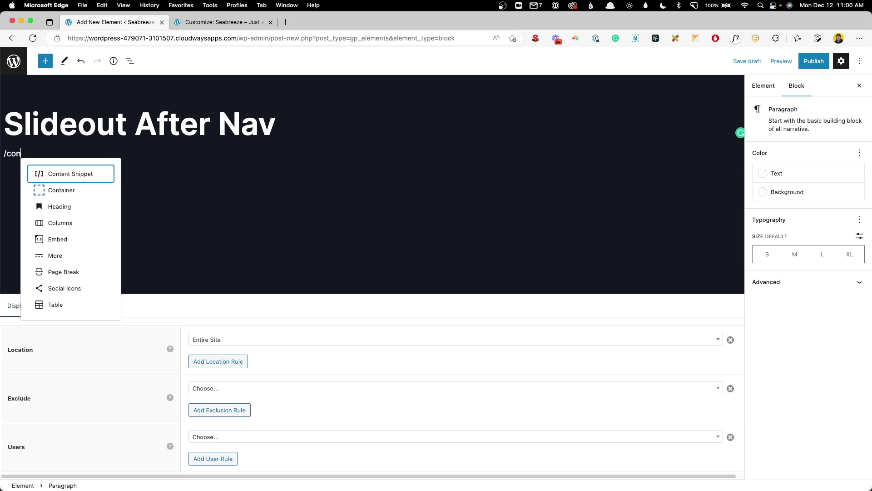
{"action": "left_click", "coordinate": [80, 188]}
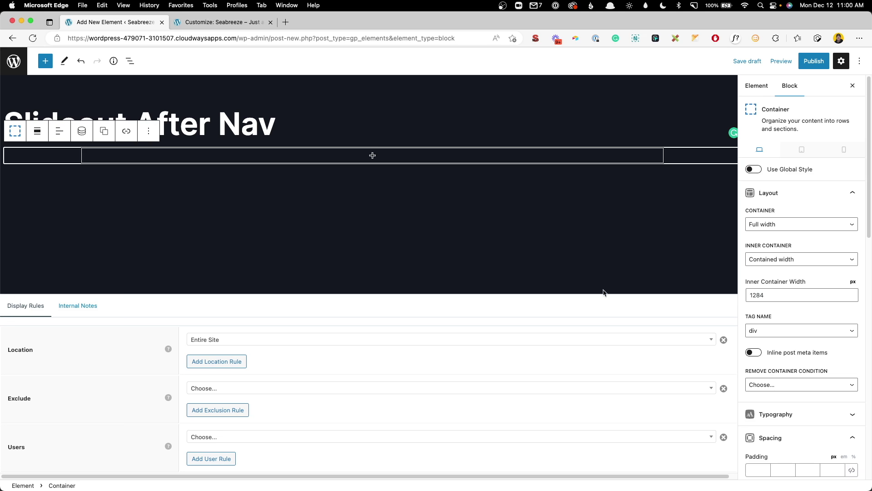
{"action": "scroll", "coordinate": [780, 359], "scroll_direction": "down", "scroll_amount": 3}
{"action": "left_click", "coordinate": [754, 375]}
{"action": "left_click", "coordinate": [754, 419]}
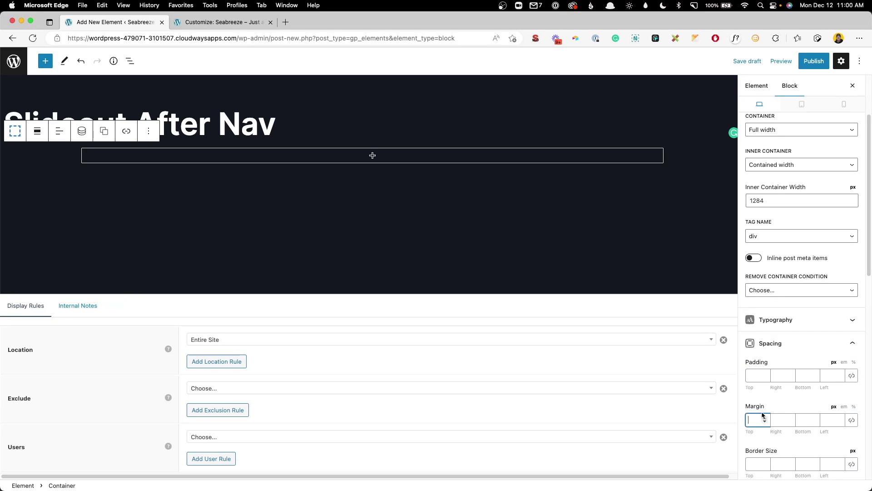
{"action": "type", "text": "40"}
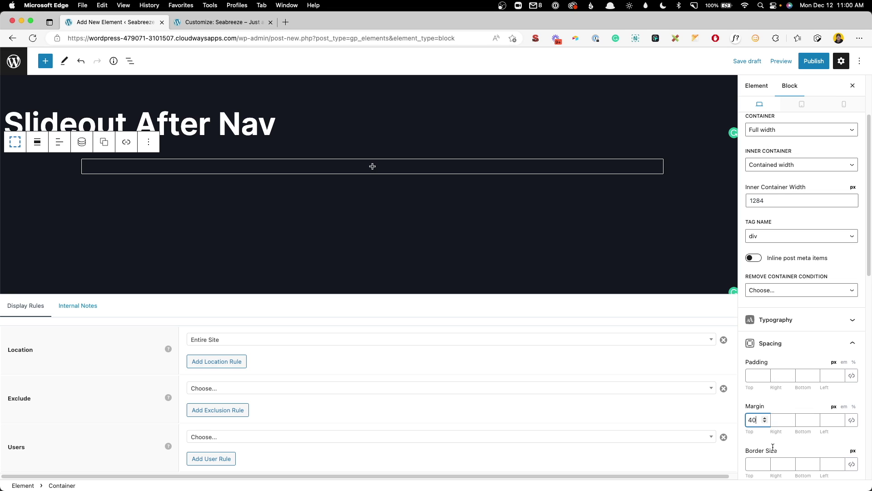
{"action": "left_click", "coordinate": [839, 417]}
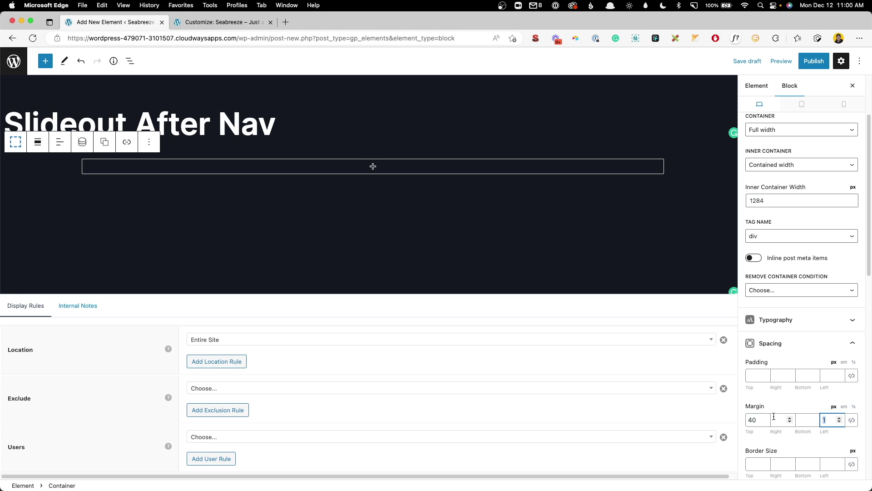
{"action": "type", "text": "24"}
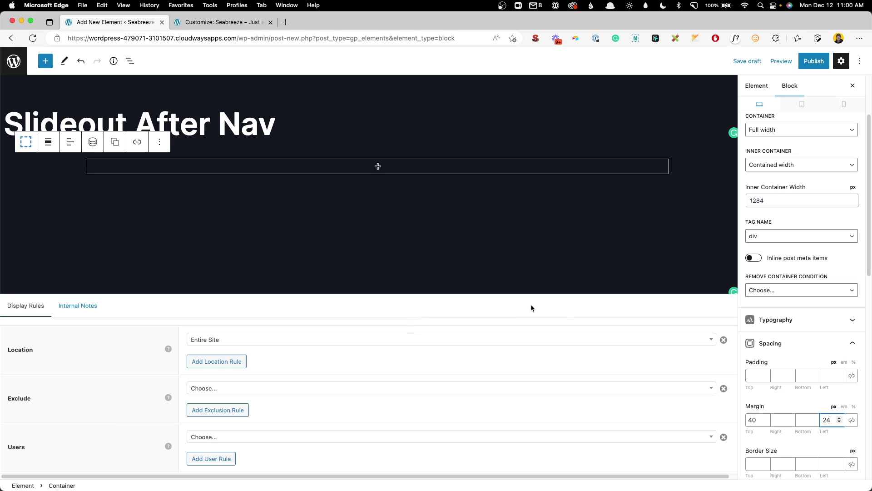
{"action": "left_click", "coordinate": [375, 169]}
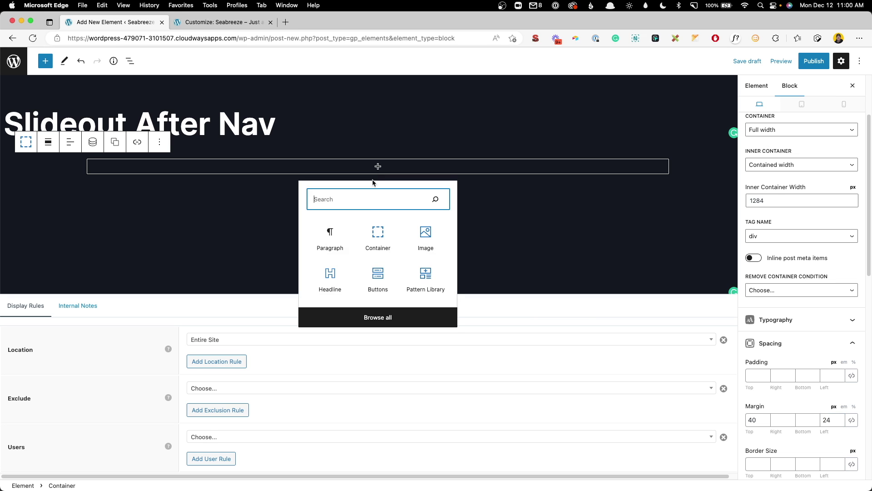
Step: Add a Buttons block with a light-blue background, mid-blue hover background and dark text
{"action": "left_click", "coordinate": [377, 277]}
{"action": "left_click", "coordinate": [130, 174]}
{"action": "scroll", "coordinate": [783, 333], "scroll_direction": "down", "scroll_amount": 3}
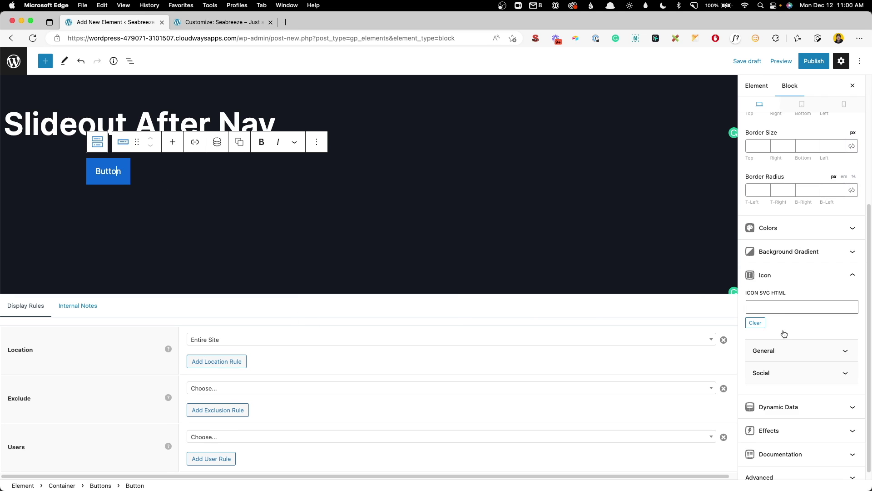
{"action": "left_click", "coordinate": [790, 227]}
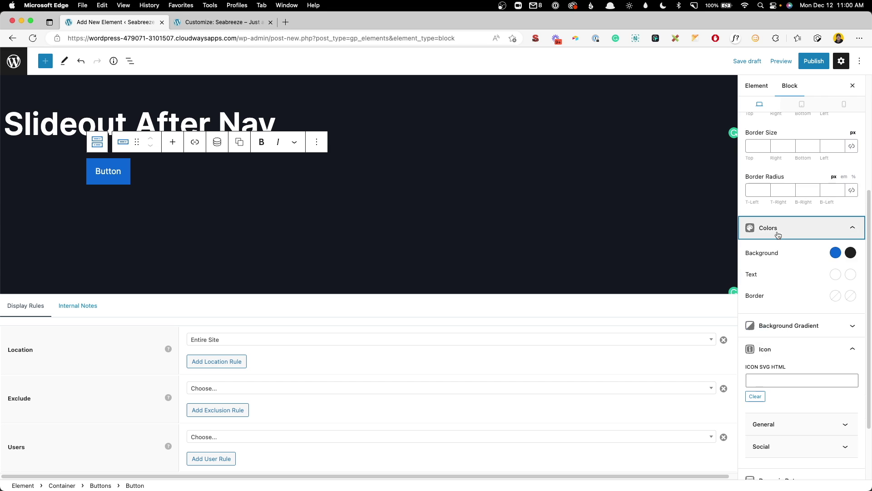
{"action": "left_click", "coordinate": [835, 252]}
{"action": "left_click", "coordinate": [736, 226]}
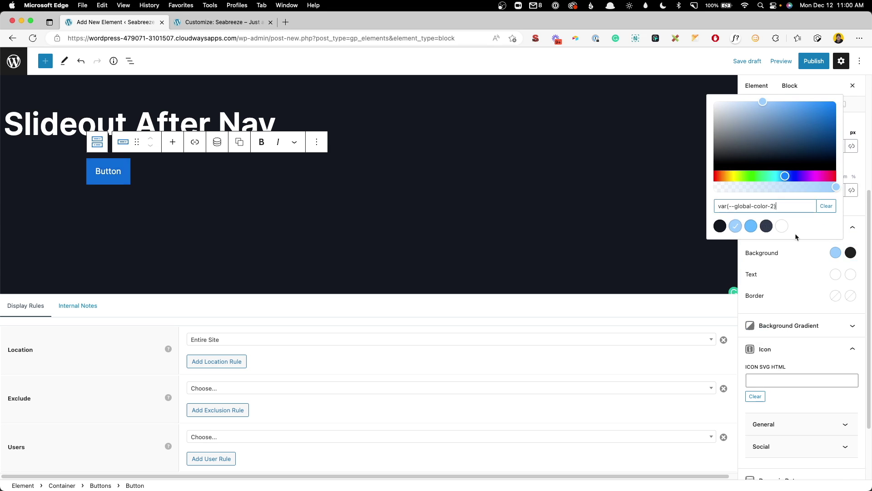
{"action": "left_click", "coordinate": [850, 253]}
{"action": "left_click", "coordinate": [766, 225]}
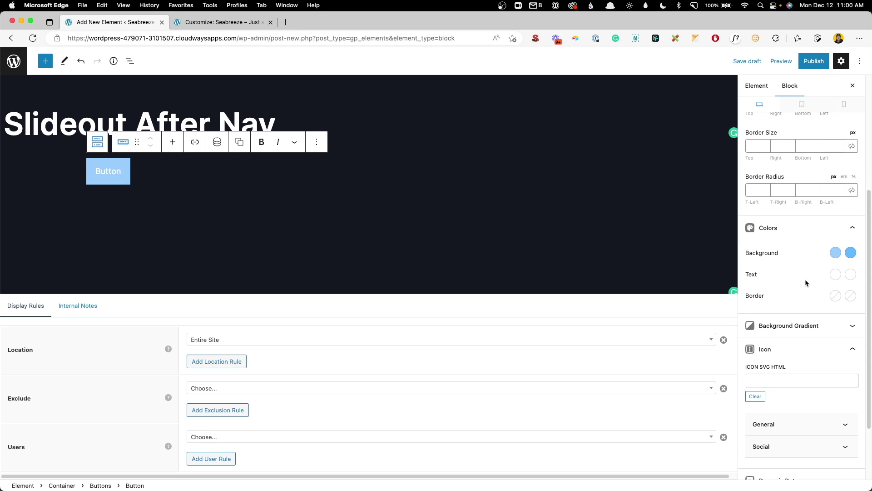
{"action": "left_click", "coordinate": [834, 275]}
{"action": "left_click", "coordinate": [734, 248]}
{"action": "left_click", "coordinate": [851, 274]}
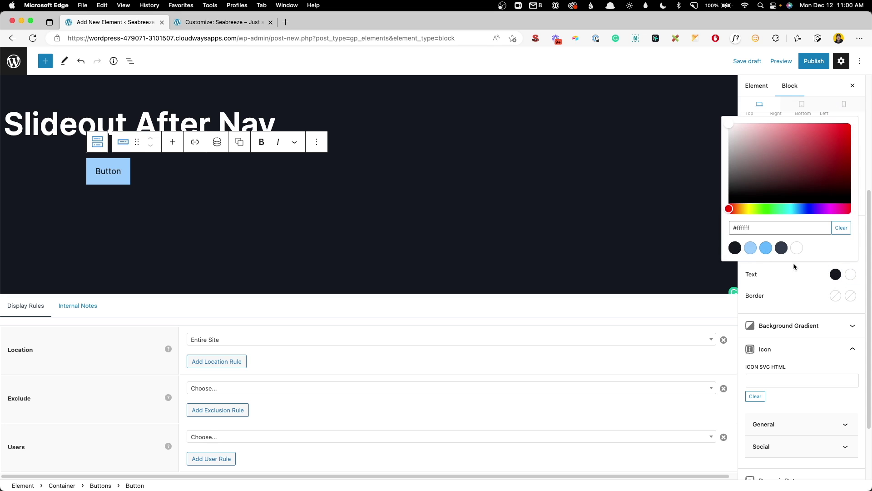
{"action": "left_click", "coordinate": [735, 247]}
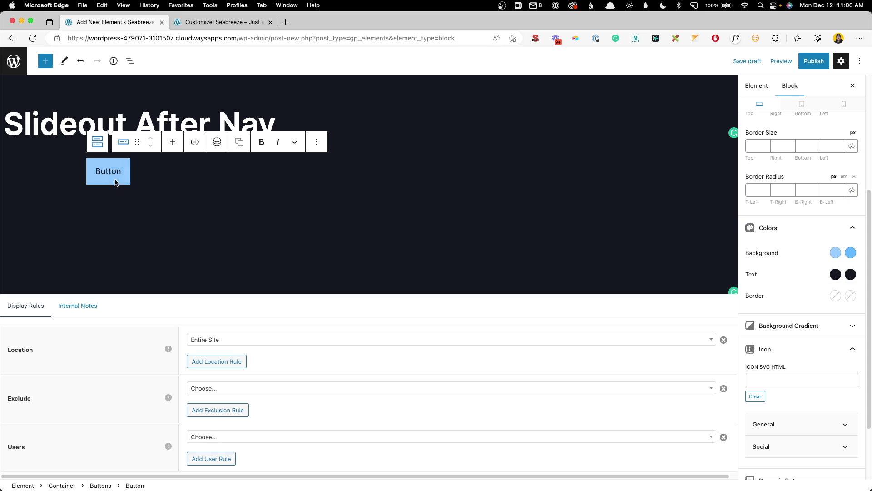
Step: Set the button padding to 8 px top/bottom, 32 px left/right, with linked 8 px corner radius
{"action": "scroll", "coordinate": [790, 237], "scroll_direction": "up", "scroll_amount": 5}
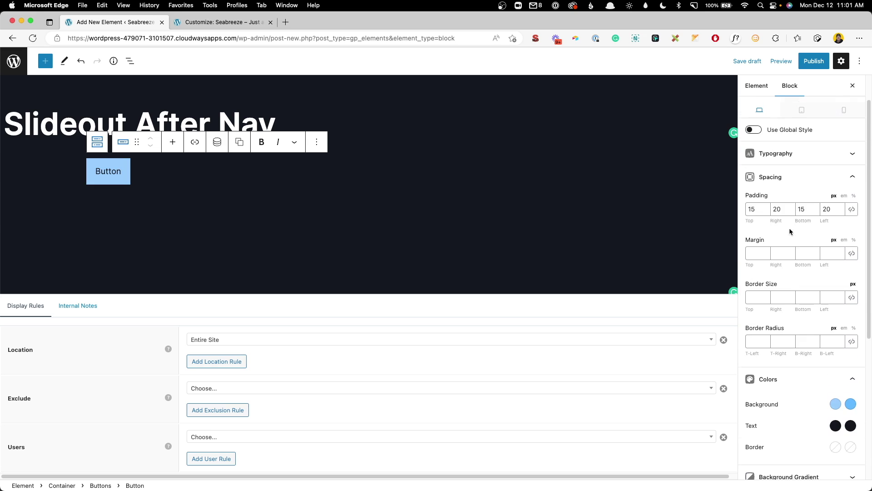
{"action": "double_click", "coordinate": [775, 209]}
{"action": "type", "text": "32"}
{"action": "key", "text": "Tab"}
{"action": "key", "text": "Tab"}
{"action": "type", "text": "32"}
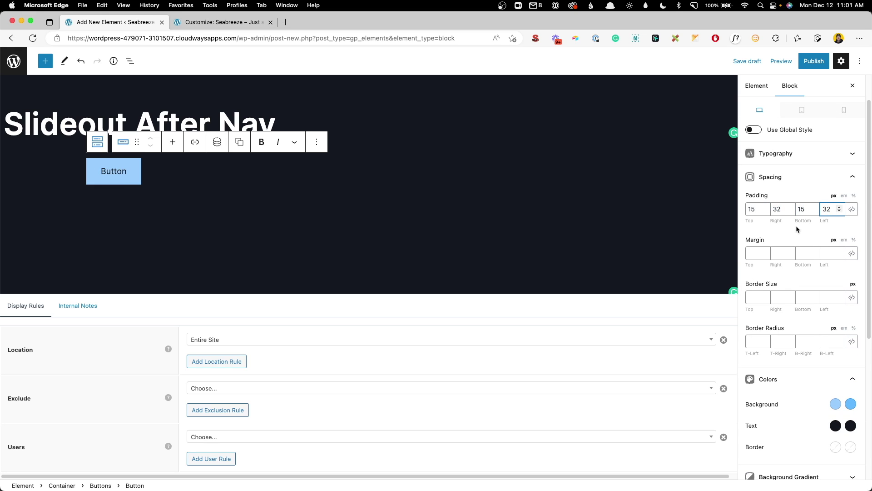
{"action": "double_click", "coordinate": [755, 209]}
{"action": "type", "text": "8"}
{"action": "key", "text": "Tab"}
{"action": "key", "text": "Tab"}
{"action": "type", "text": "8"}
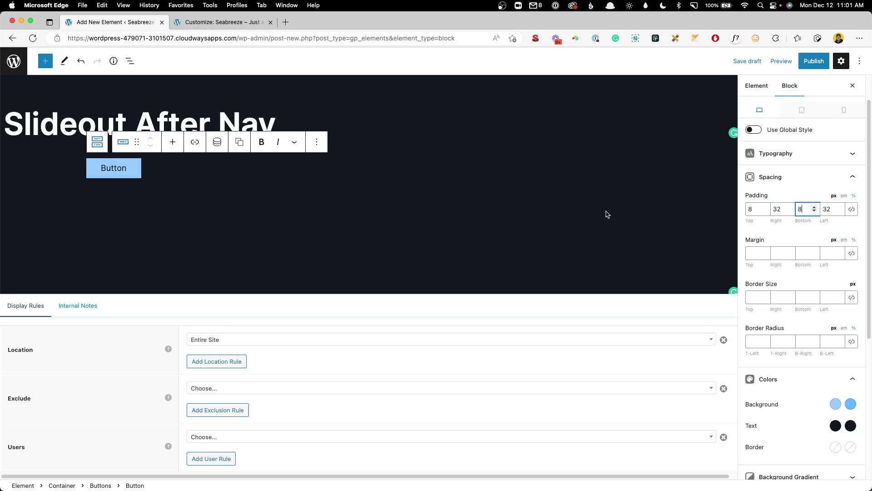
{"action": "left_click", "coordinate": [851, 341]}
{"action": "left_click", "coordinate": [830, 338]}
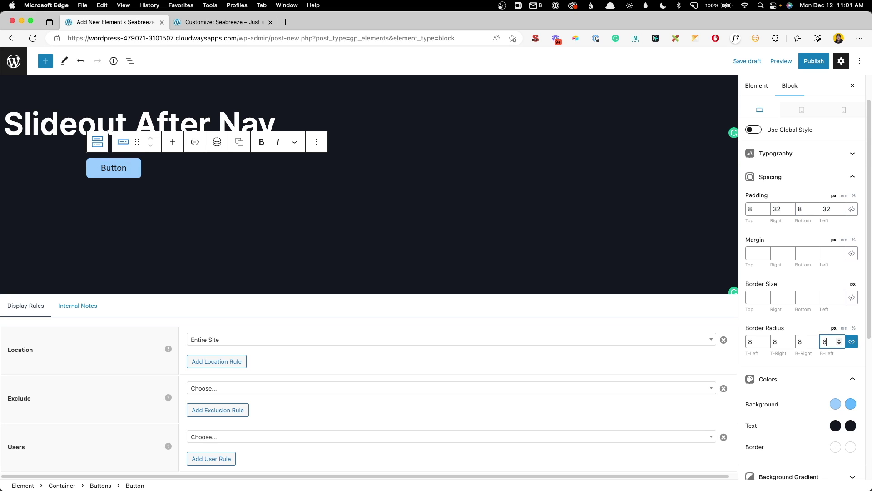
Step: Label the button 'Book Your Trip', link it to #, and publish the element
{"action": "left_click", "coordinate": [113, 169]}
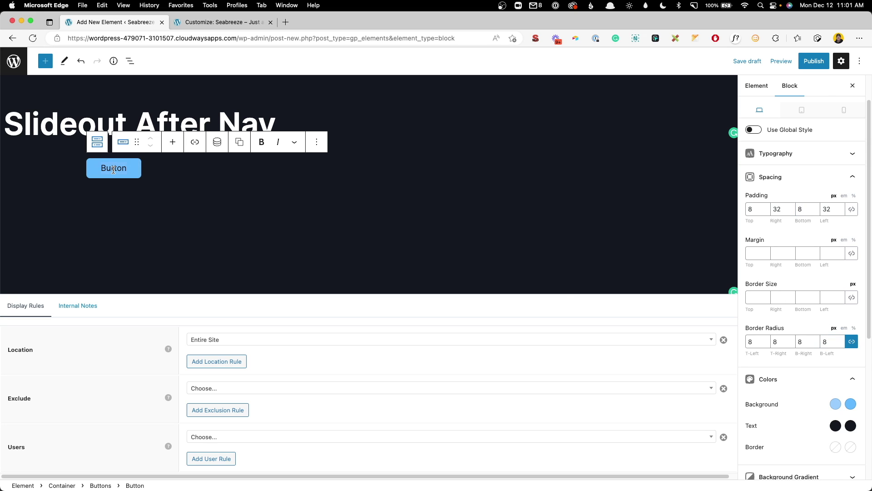
{"action": "type", "text": "Book Your Tip"}
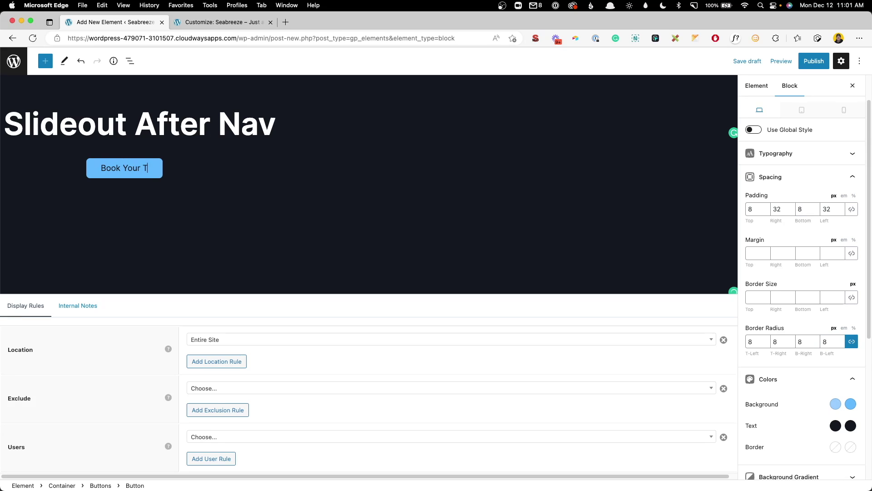
{"action": "key", "text": "BackSpace"}
{"action": "key", "text": "BackSpace"}
{"action": "type", "text": "rip"}
{"action": "left_click", "coordinate": [195, 142]}
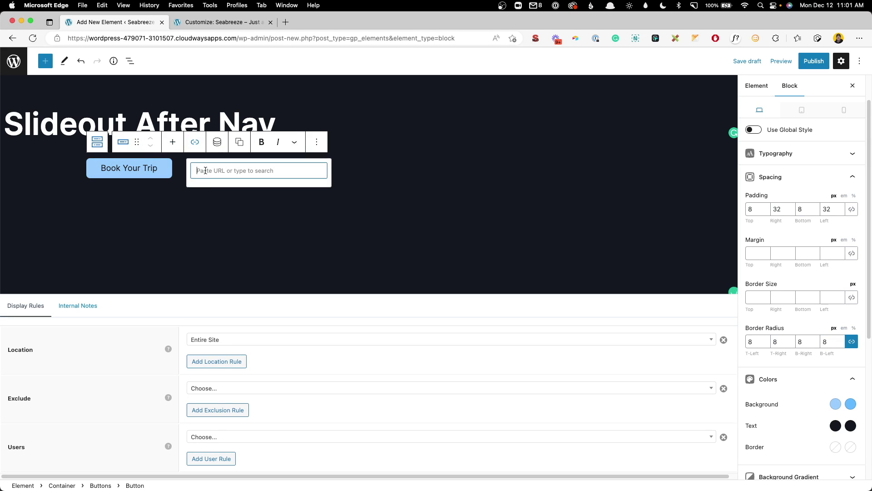
{"action": "type", "text": "#"}
{"action": "key", "text": "Return"}
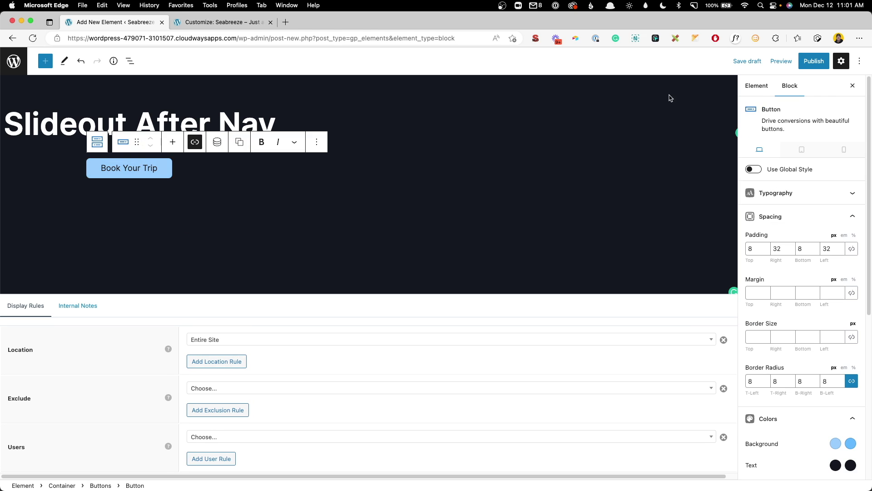
{"action": "left_click", "coordinate": [806, 61]}
{"action": "left_click", "coordinate": [805, 62]}
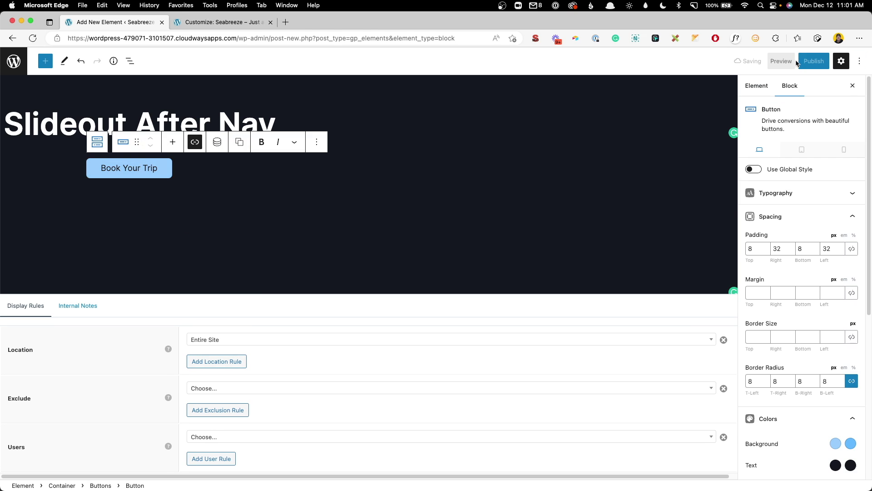
{"action": "left_click", "coordinate": [233, 23]}
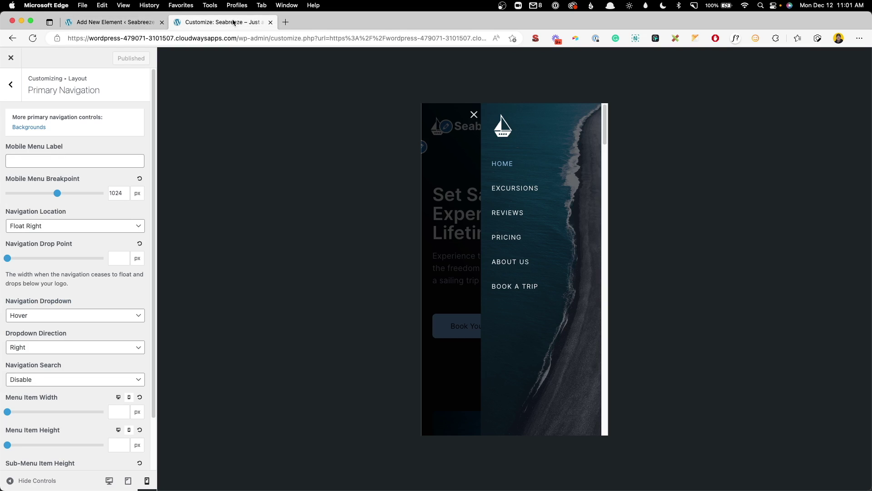
Step: Refresh the preview and reopen the mobile menu to see the Book Your Trip button, then return to the element
{"action": "left_click", "coordinate": [473, 131]}
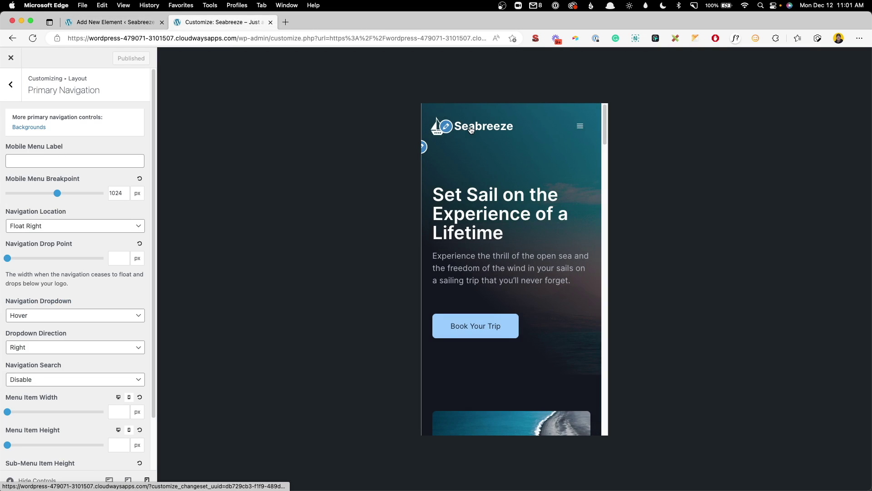
{"action": "left_click", "coordinate": [585, 130]}
{"action": "left_click", "coordinate": [582, 128]}
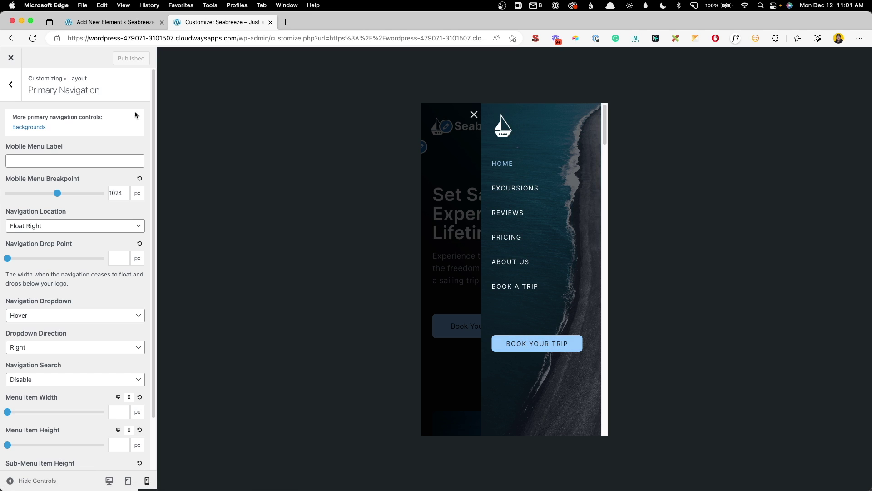
{"action": "left_click", "coordinate": [119, 22]}
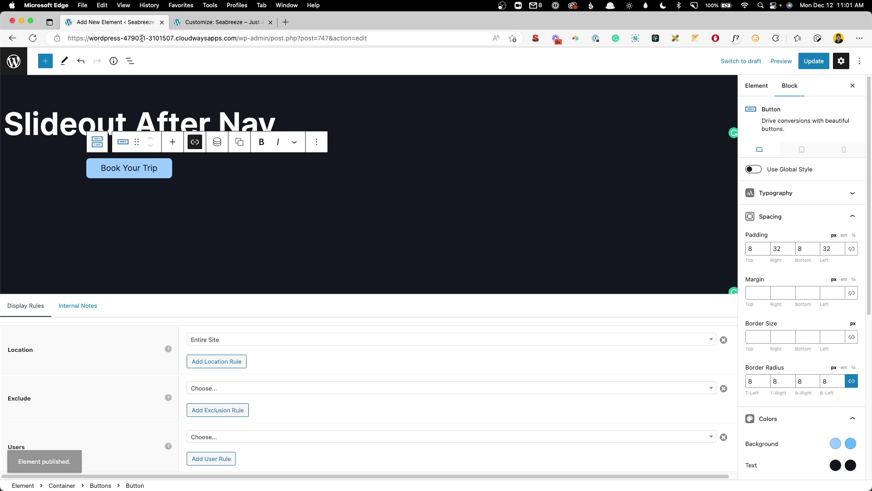
{"action": "left_click", "coordinate": [195, 190]}
Step: Insert a second Buttons block below the Book Your Trip button using /bu
{"action": "left_click", "coordinate": [157, 169]}
{"action": "left_click", "coordinate": [190, 183]}
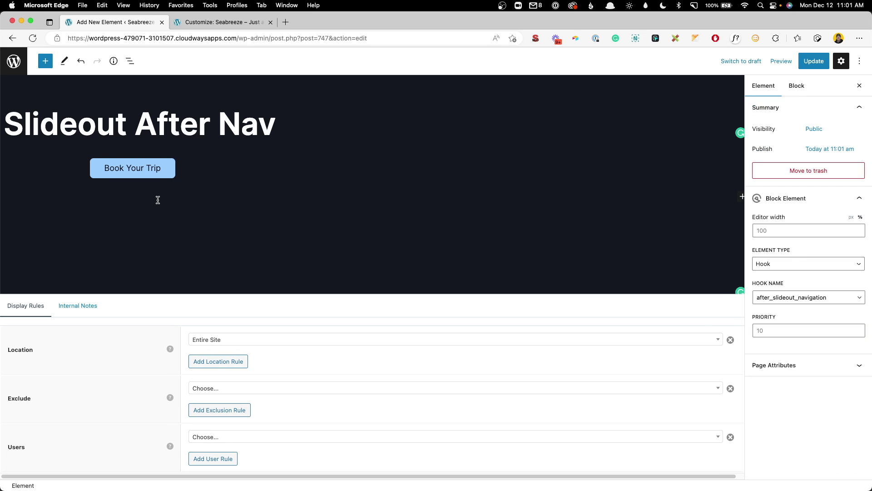
{"action": "left_click", "coordinate": [157, 199]}
{"action": "left_click", "coordinate": [190, 171]}
{"action": "key", "text": "Return"}
{"action": "type", "text": "/"}
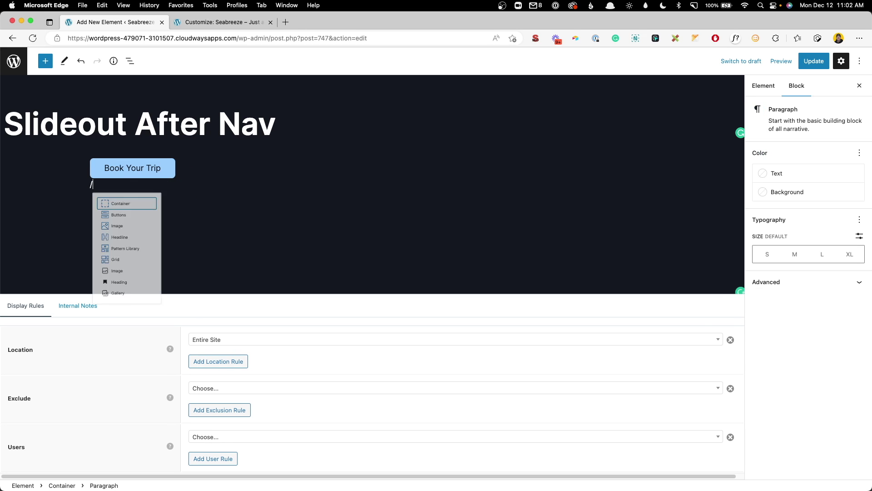
{"action": "type", "text": "bu"}
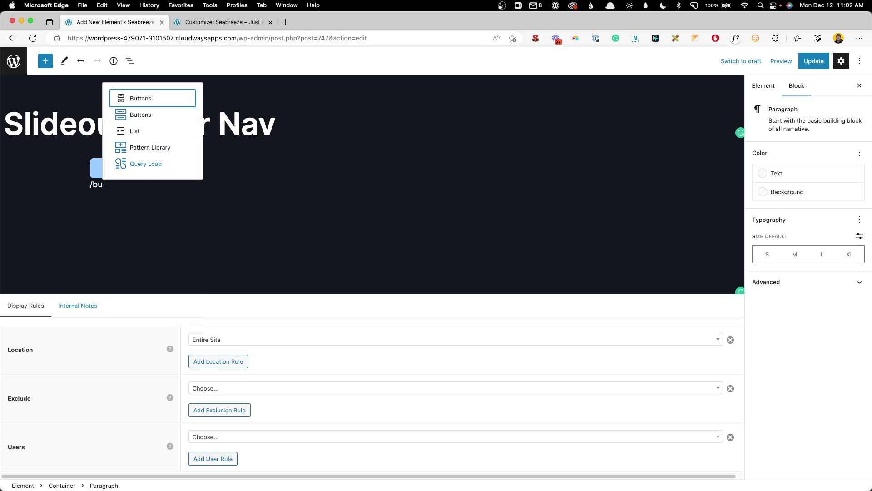
{"action": "left_click", "coordinate": [142, 122]}
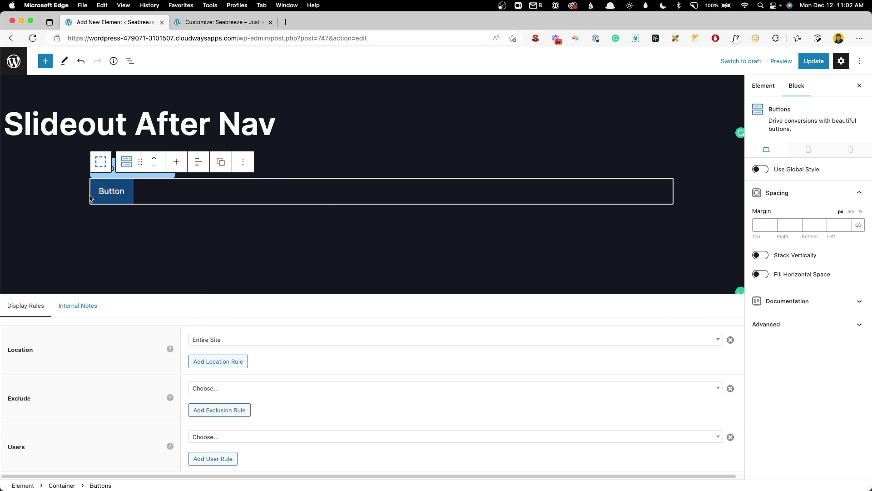
Step: Link the new button's padding and set it to 8 px on all sides
{"action": "scroll", "coordinate": [800, 294], "scroll_direction": "down", "scroll_amount": 5}
{"action": "scroll", "coordinate": [801, 272], "scroll_direction": "up", "scroll_amount": 2}
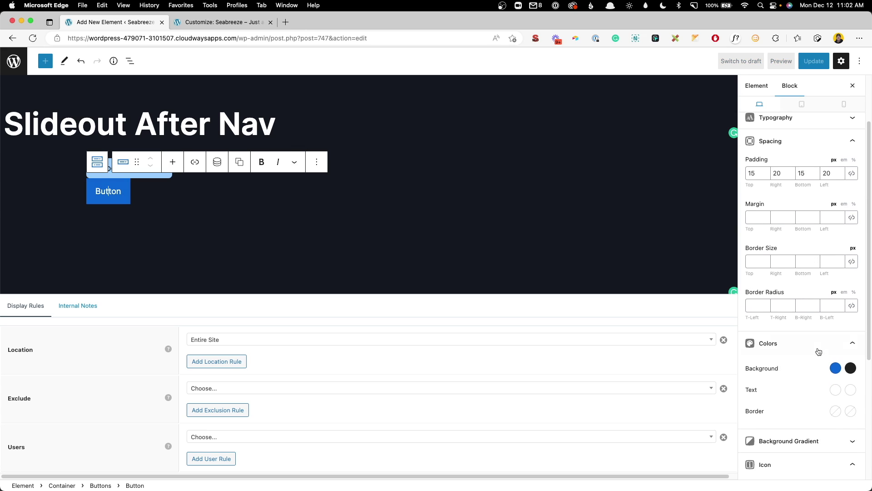
{"action": "left_click", "coordinate": [852, 172]}
{"action": "left_click", "coordinate": [839, 178]}
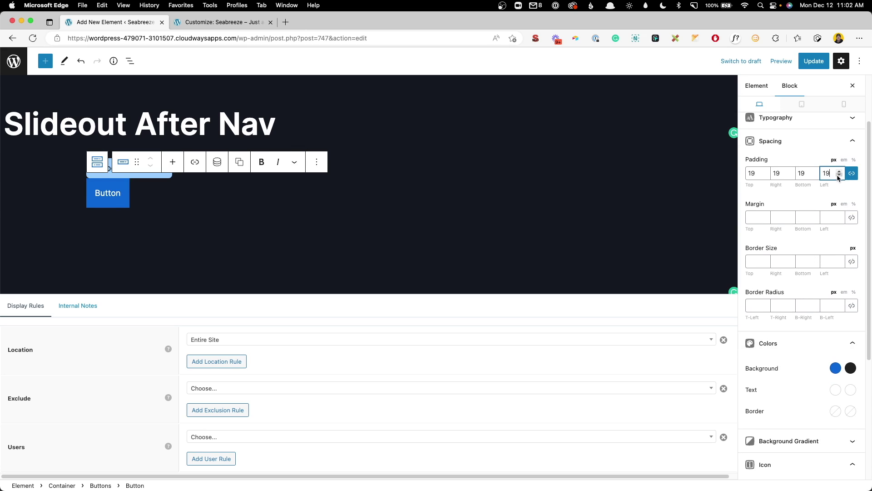
{"action": "key", "text": "Down"}
{"action": "double_click", "coordinate": [827, 173]}
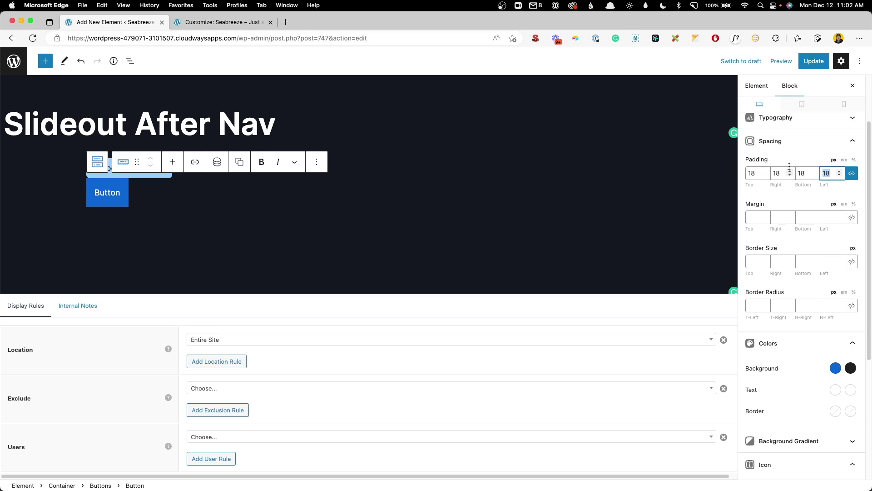
{"action": "type", "text": "8"}
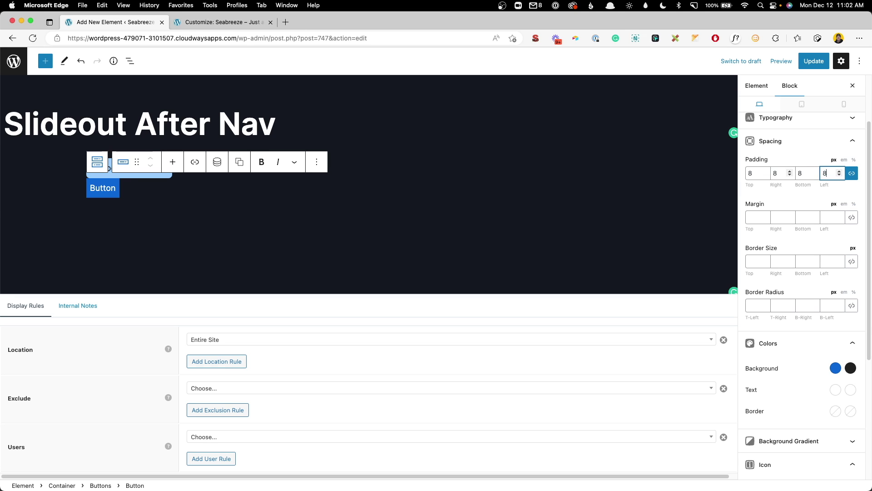
Step: Remove the button's background colour and set its text colour to light blue
{"action": "left_click", "coordinate": [835, 367]}
{"action": "left_click", "coordinate": [828, 321]}
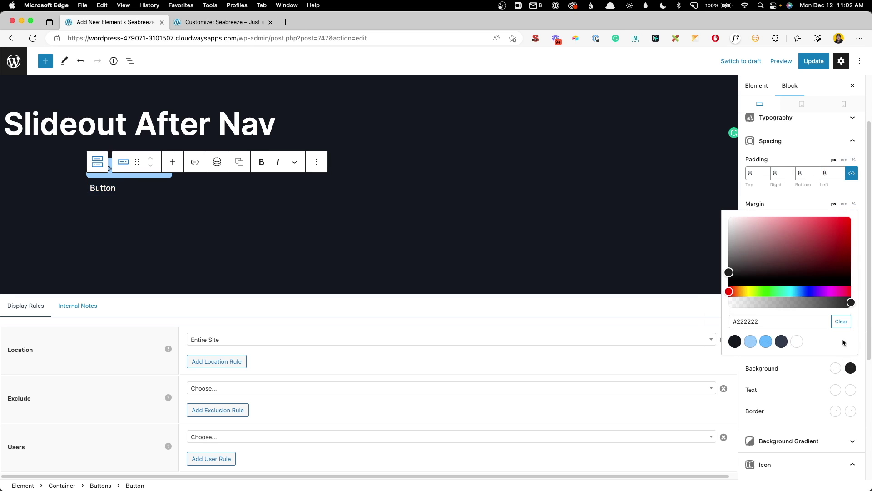
{"action": "left_click", "coordinate": [842, 322]}
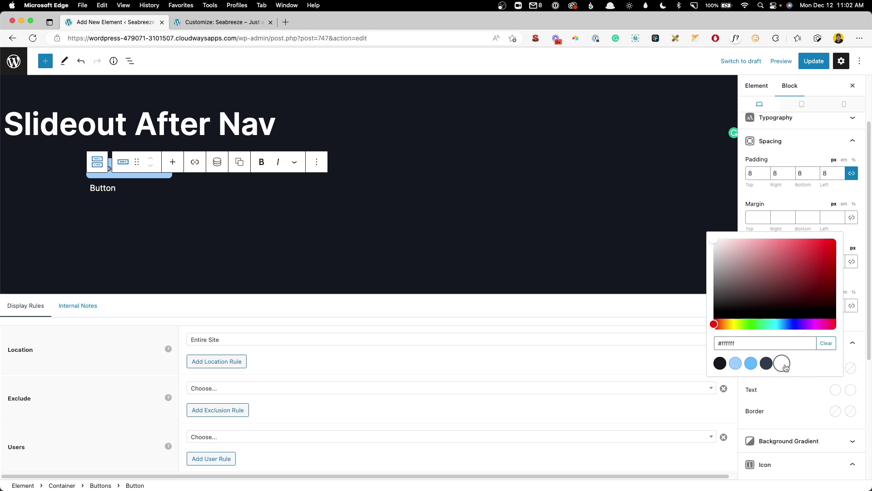
{"action": "left_click", "coordinate": [785, 367]}
{"action": "left_click", "coordinate": [851, 367]}
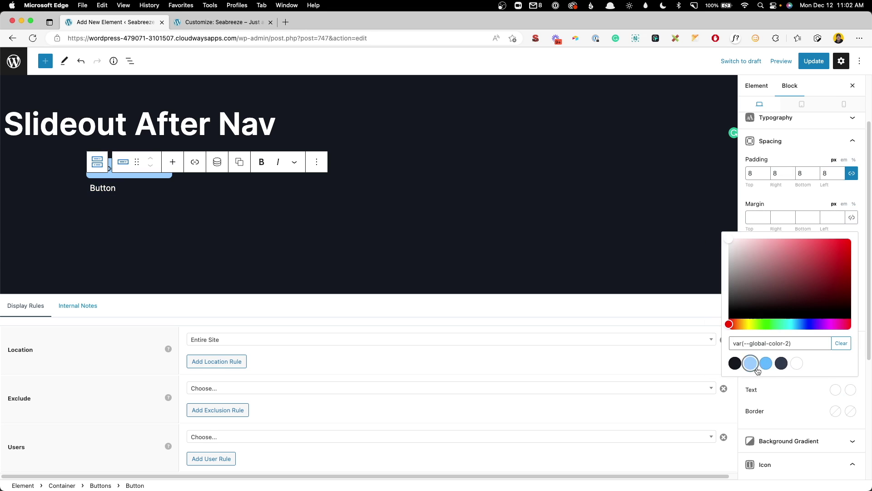
{"action": "left_click", "coordinate": [754, 368]}
{"action": "scroll", "coordinate": [784, 342], "scroll_direction": "down", "scroll_amount": 5}
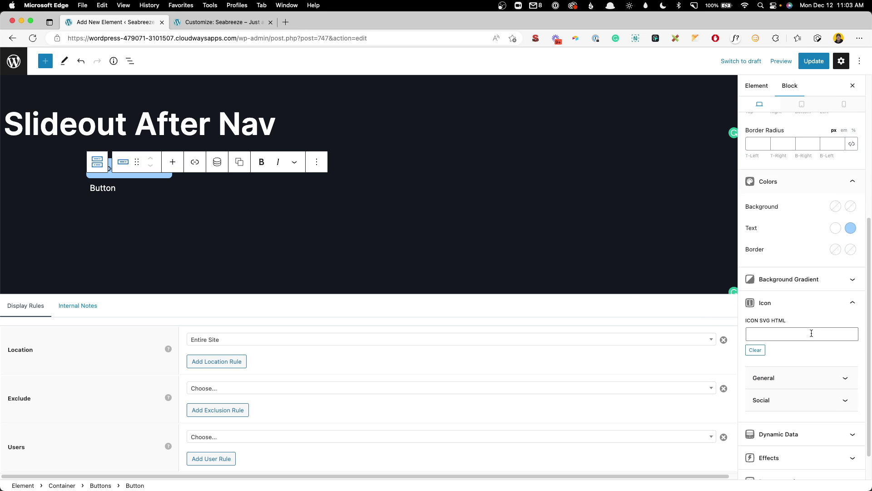
{"action": "scroll", "coordinate": [772, 388], "scroll_direction": "down", "scroll_amount": 1}
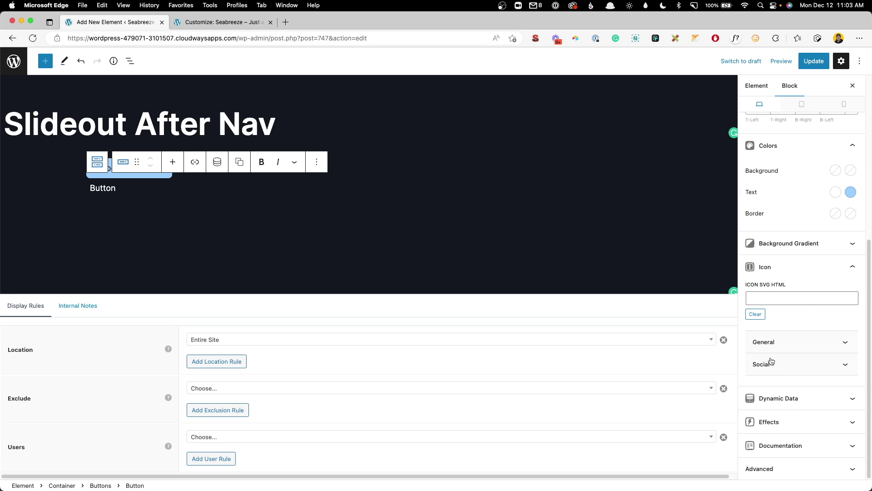
{"action": "left_click", "coordinate": [769, 363]}
Step: Add a Facebook icon with Remove Text enabled, then duplicate the icon button twice
{"action": "left_click", "coordinate": [761, 385]}
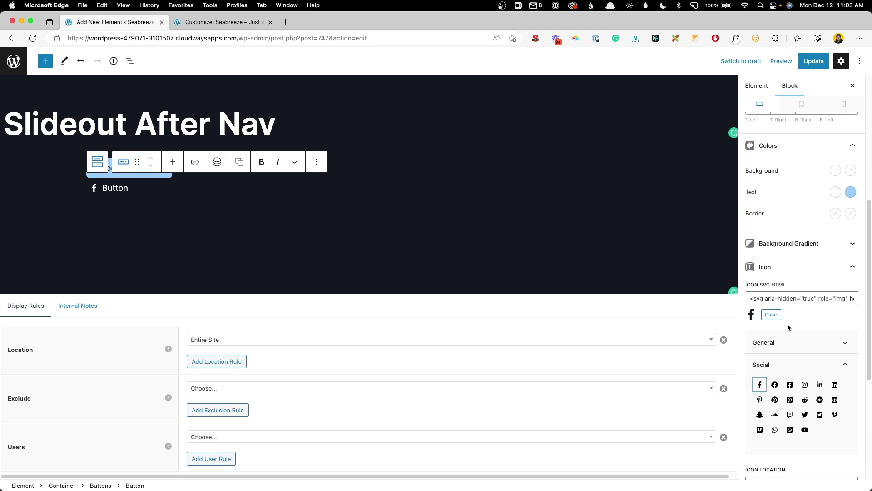
{"action": "scroll", "coordinate": [779, 397], "scroll_direction": "down", "scroll_amount": 3}
{"action": "left_click", "coordinate": [753, 357]}
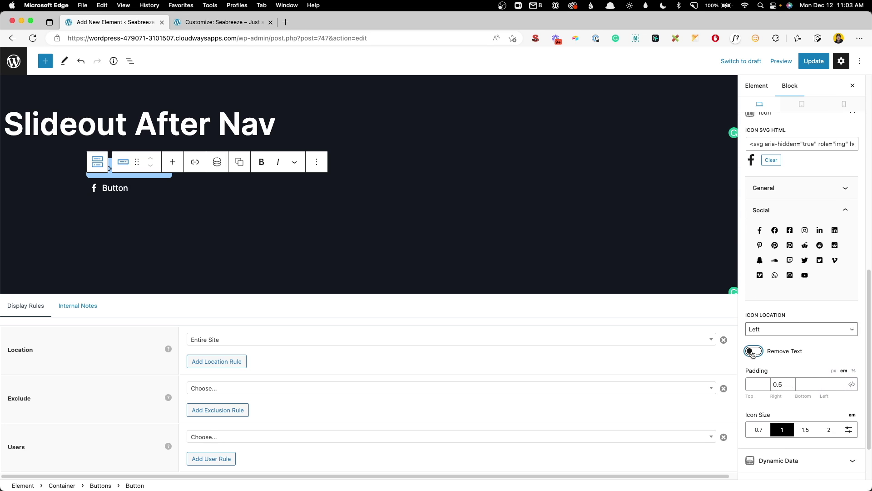
{"action": "left_click", "coordinate": [194, 161]}
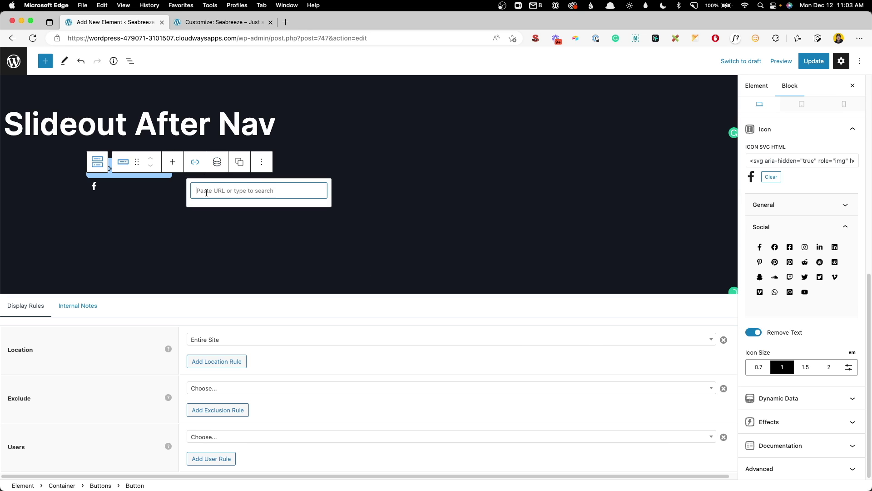
{"action": "left_click", "coordinate": [154, 198]}
{"action": "left_click", "coordinate": [98, 187]}
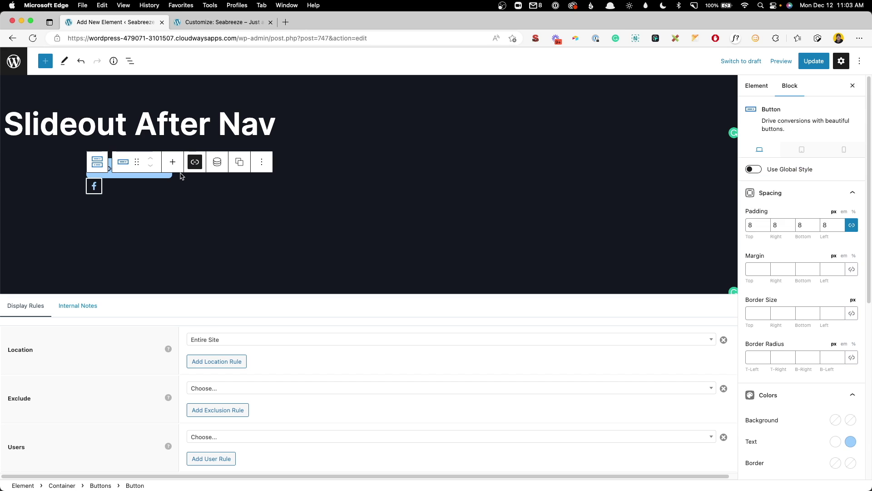
{"action": "left_click", "coordinate": [262, 162]}
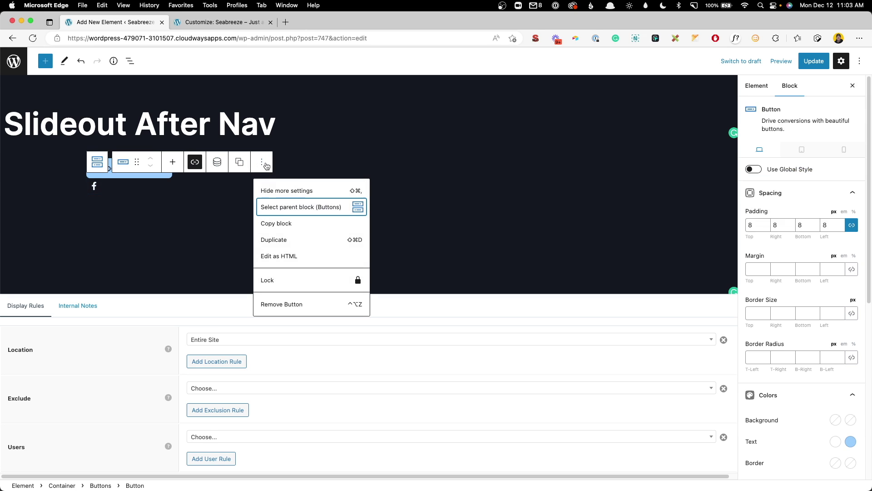
{"action": "left_click", "coordinate": [285, 239]}
{"action": "left_click", "coordinate": [277, 162]}
{"action": "left_click", "coordinate": [290, 238]}
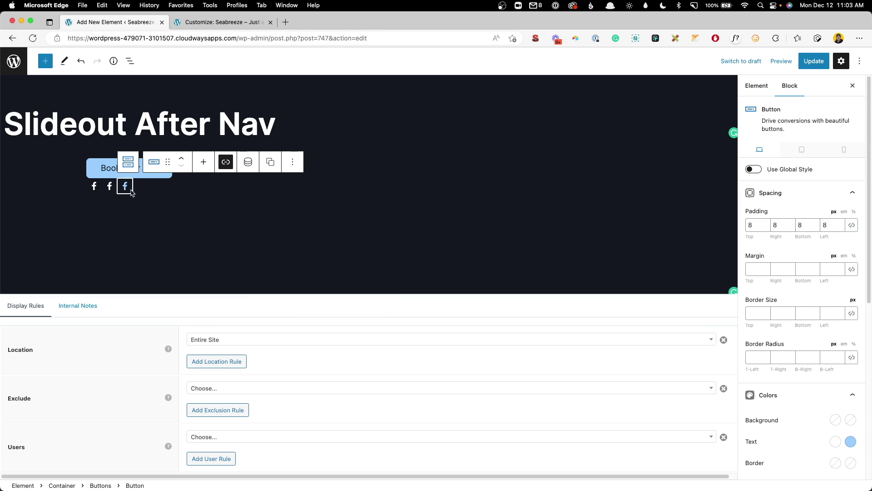
Step: Change the second icon to Instagram and the third to Twitter
{"action": "left_click", "coordinate": [113, 186]}
{"action": "scroll", "coordinate": [772, 331], "scroll_direction": "down", "scroll_amount": 10}
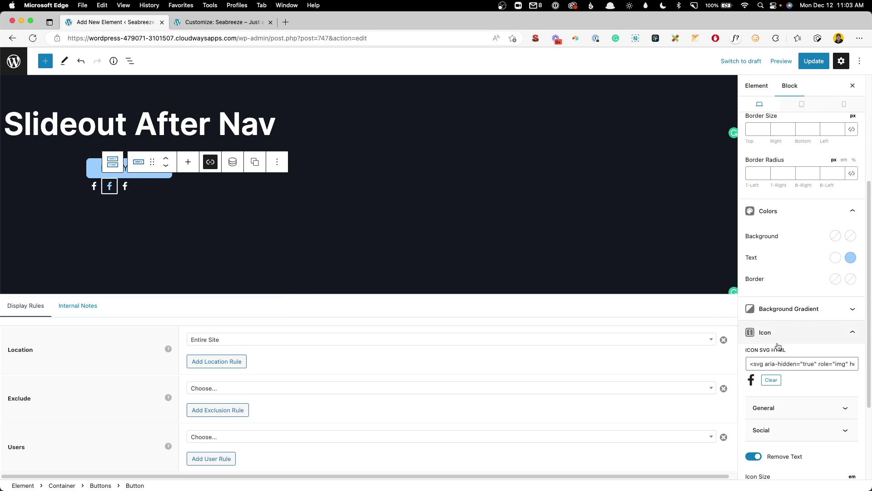
{"action": "left_click", "coordinate": [769, 352]}
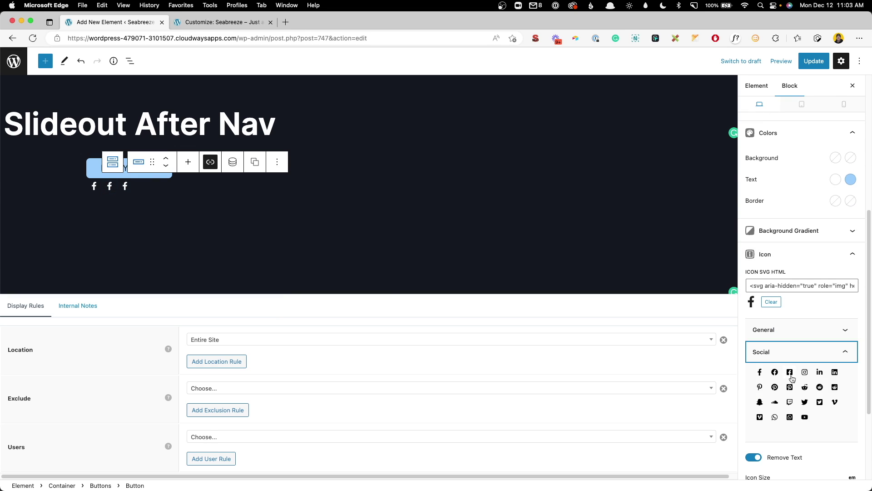
{"action": "left_click", "coordinate": [805, 372]}
{"action": "left_click", "coordinate": [125, 185]}
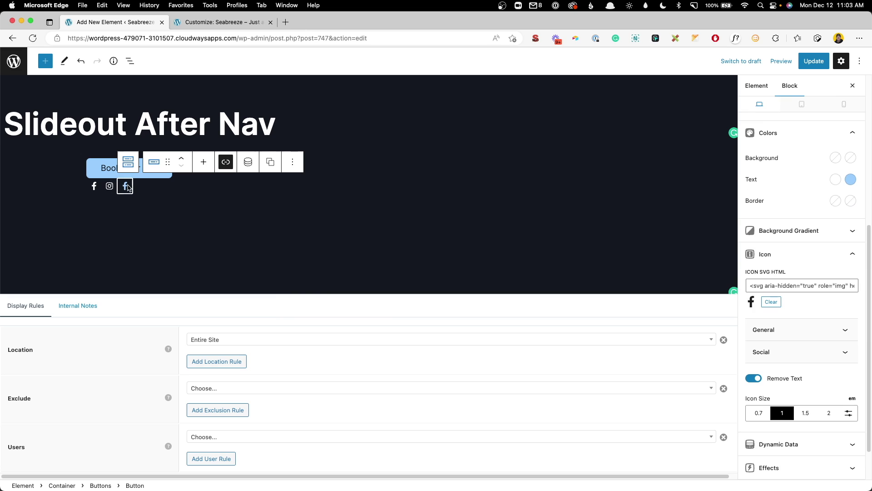
{"action": "scroll", "coordinate": [766, 372], "scroll_direction": "down", "scroll_amount": 2}
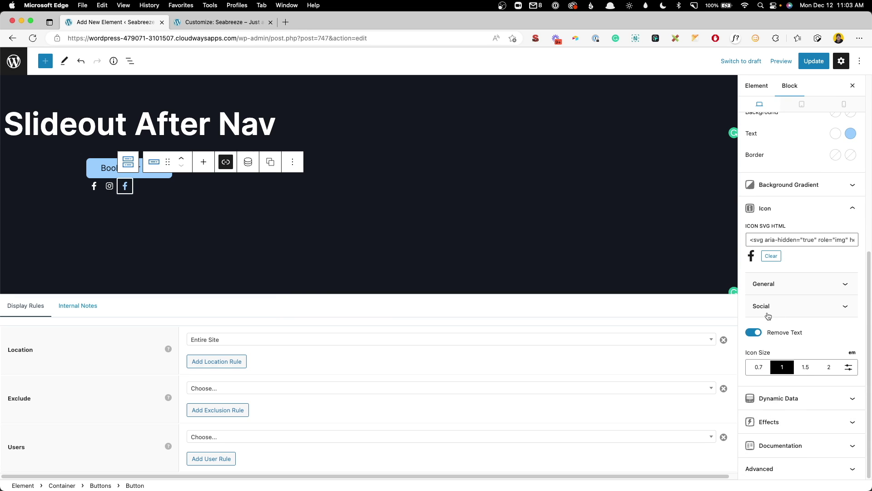
{"action": "left_click", "coordinate": [768, 313]}
{"action": "left_click", "coordinate": [805, 355]}
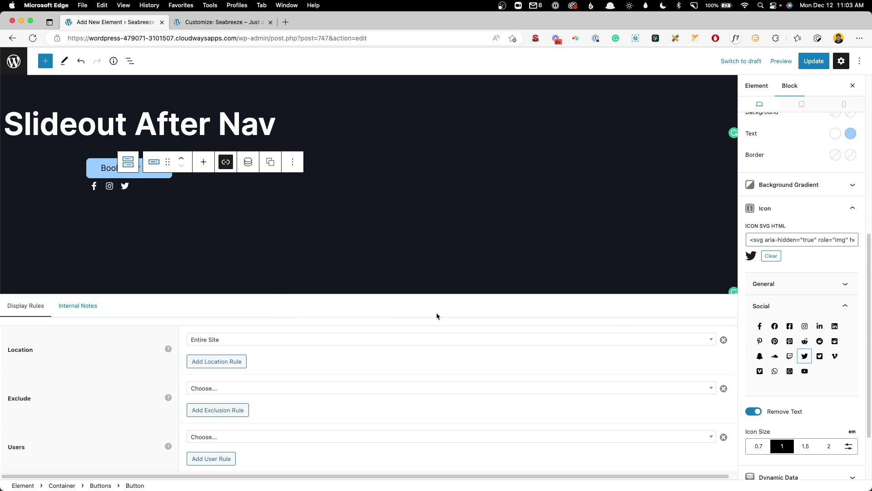
{"action": "left_click", "coordinate": [278, 250]}
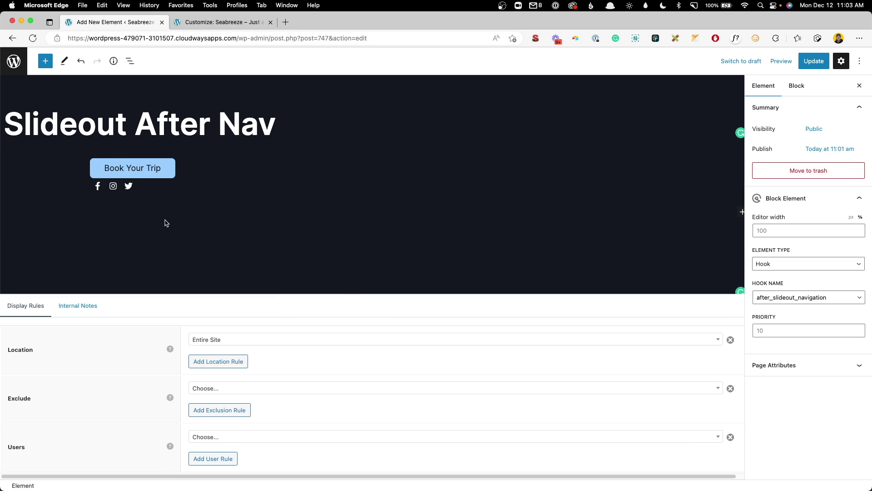
Step: Give the social icons group a 24 px top margin and update the element
{"action": "left_click", "coordinate": [97, 185]}
{"action": "left_click", "coordinate": [98, 162]}
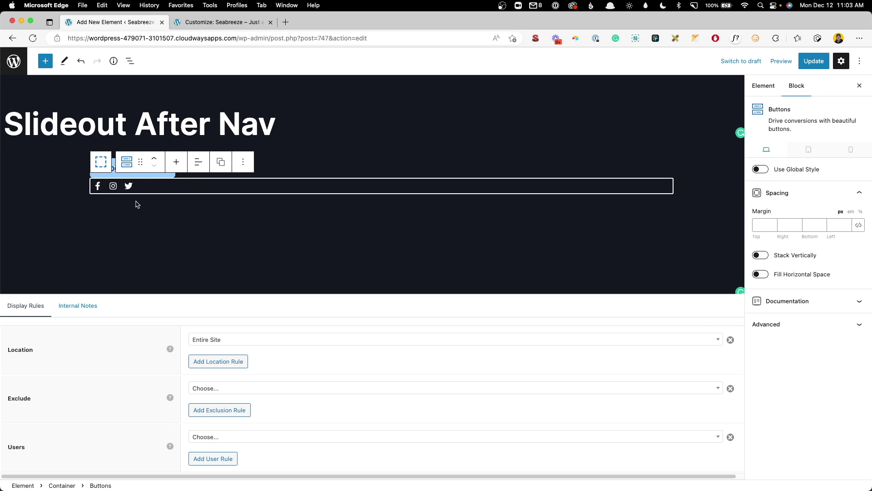
{"action": "left_click", "coordinate": [756, 224]}
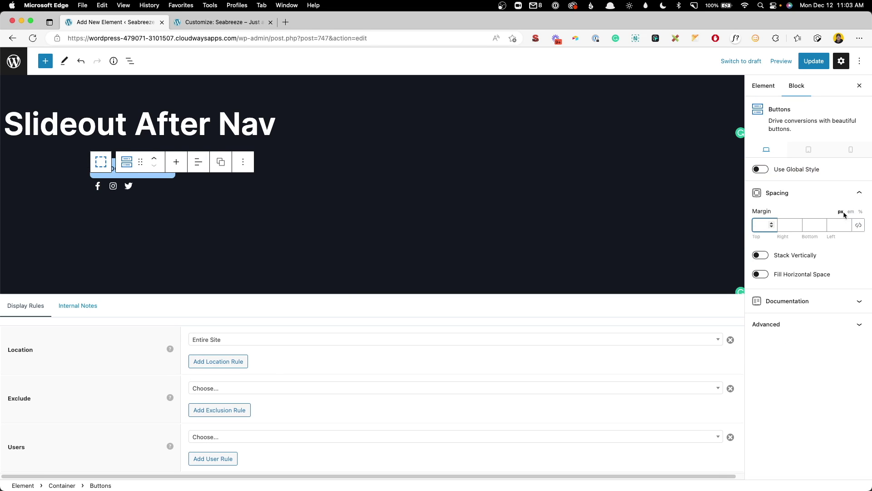
{"action": "type", "text": "24"}
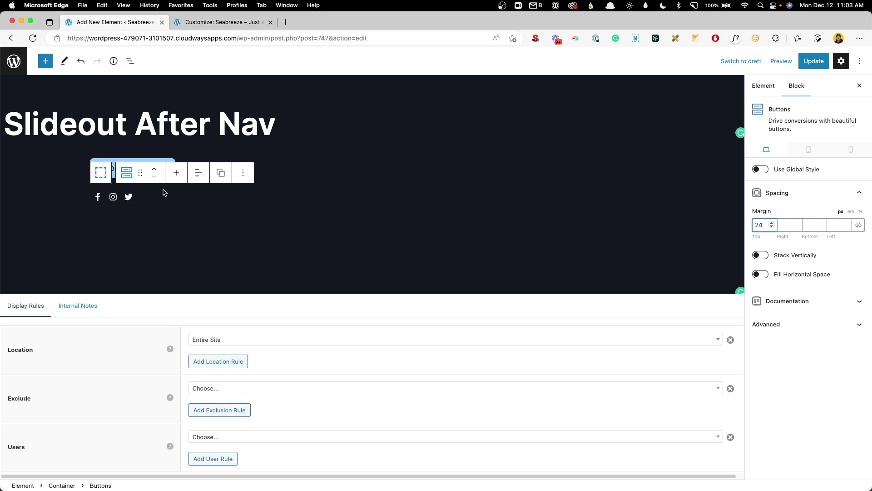
{"action": "left_click", "coordinate": [813, 63]}
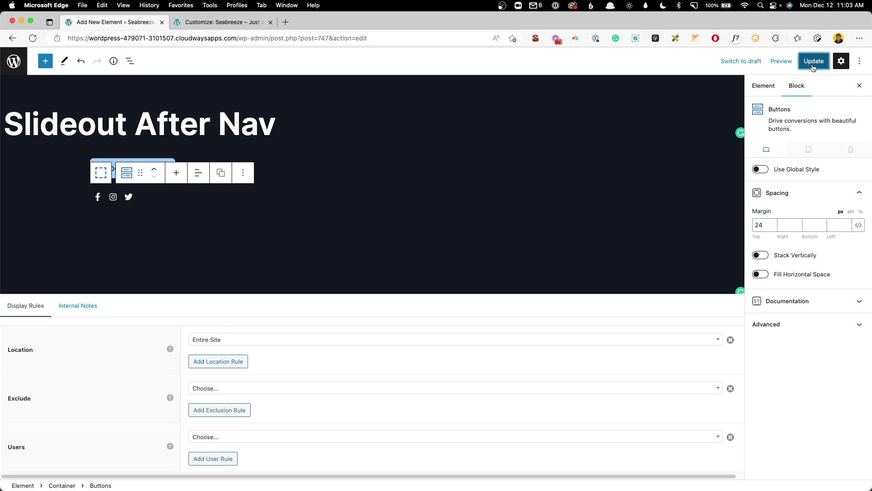
{"action": "left_click", "coordinate": [238, 26]}
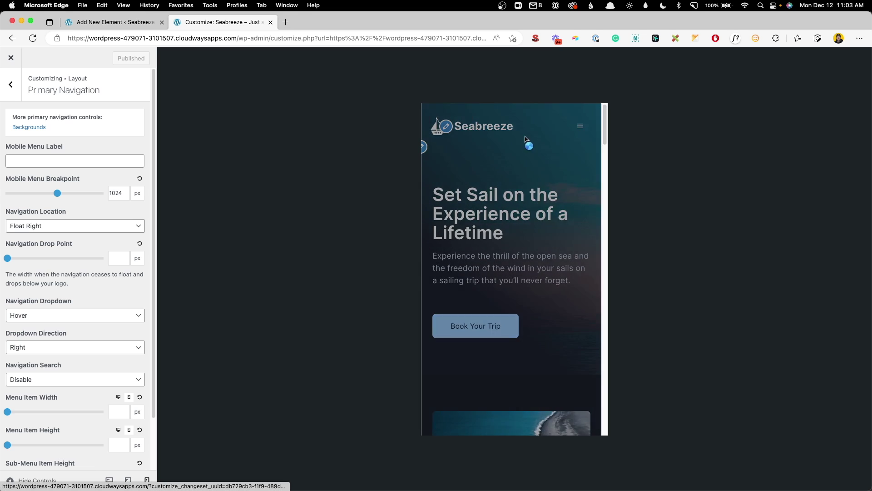
Step: Open the hamburger menu in the mobile preview to view logo, links, Book Your Trip button and social icons
{"action": "left_click", "coordinate": [580, 127]}
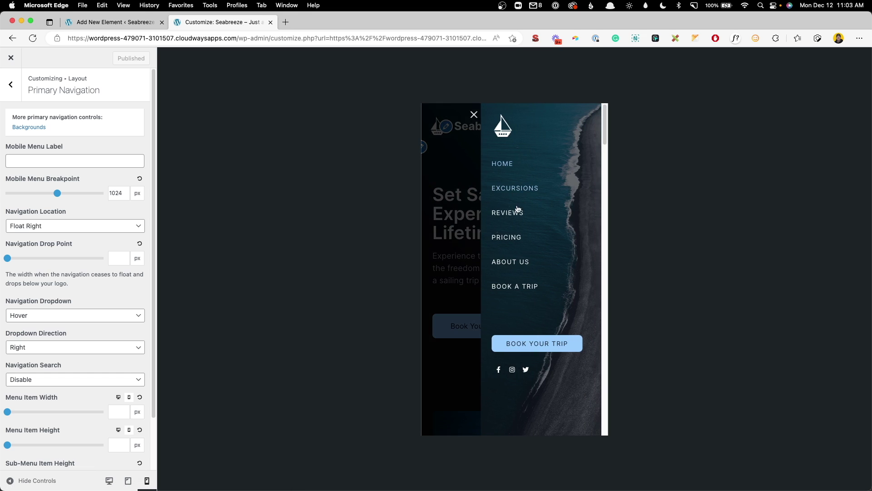